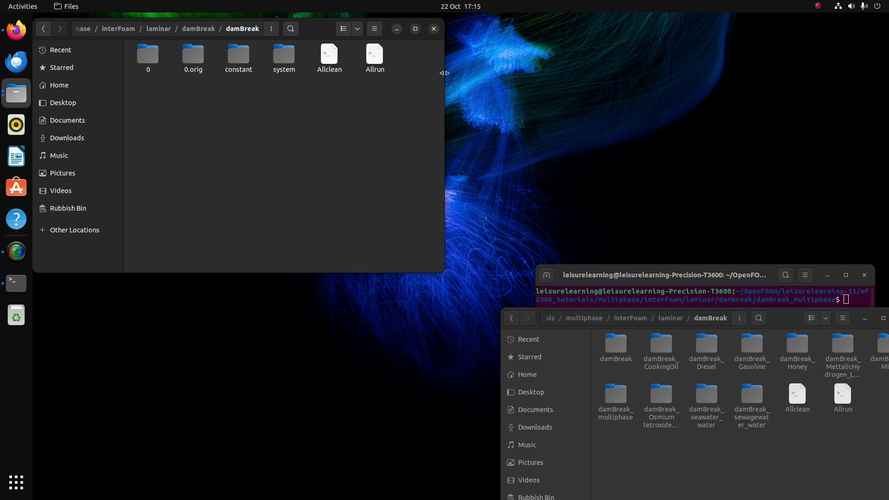
Open the damBreak_multiphase case folder and the original damBreak case's 0 folder in two separate file windows.
{"action": "double_click", "coordinate": [615, 396]}
{"action": "left_click_drag", "start_coordinate": [779, 313], "coordinate": [744, 251]}
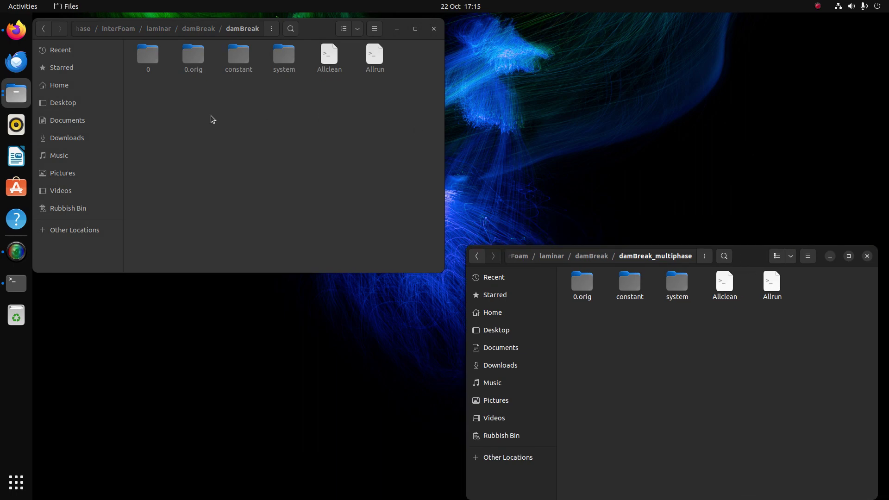
{"action": "double_click", "coordinate": [148, 74]}
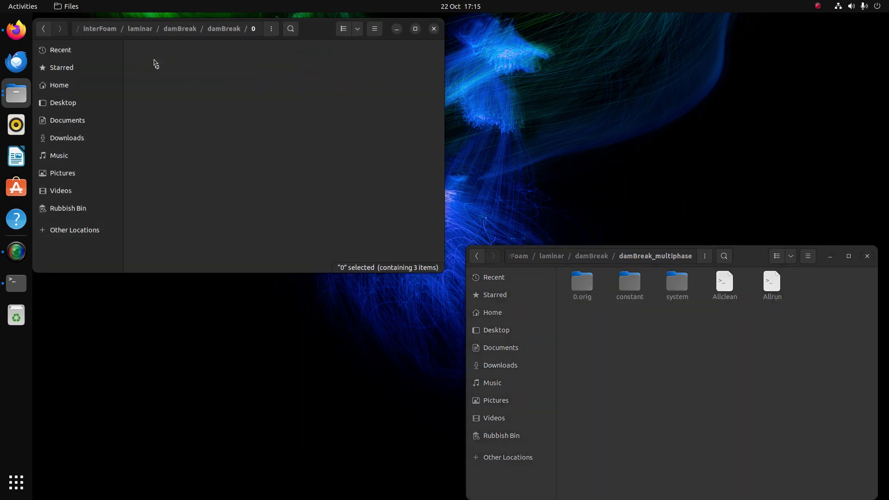
Duplicate the 0.orig folder inside the damBreak_multiphase case.
{"action": "right_click", "coordinate": [584, 292]}
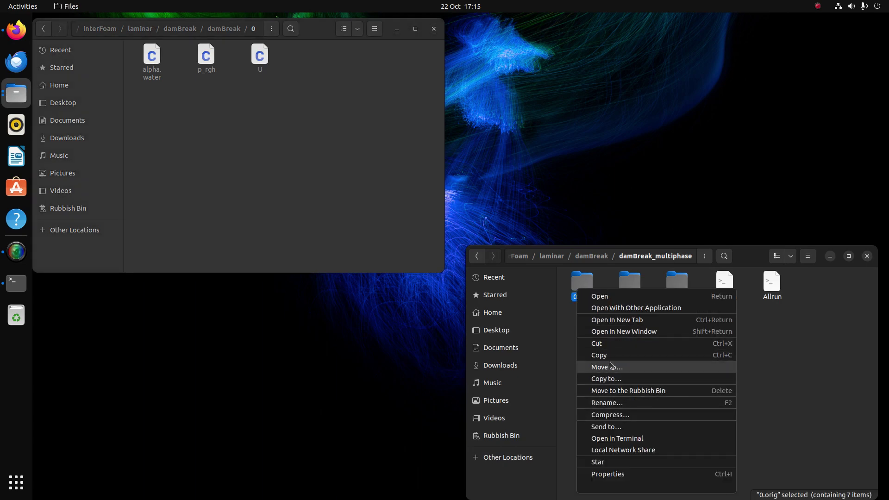
{"action": "key", "text": "Escape"}
{"action": "right_click", "coordinate": [631, 344]}
{"action": "left_click", "coordinate": [644, 357]}
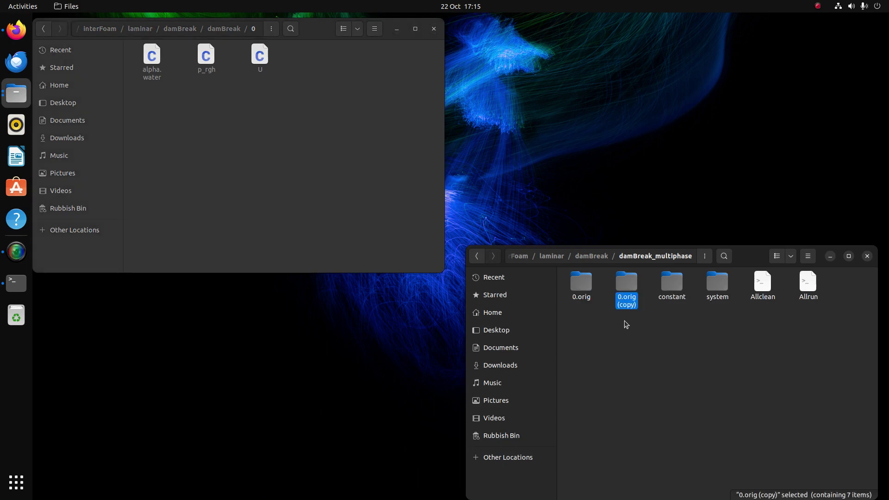
Rename the copied 0.orig folder in damBreak_multiphase as 0.
{"action": "right_click", "coordinate": [626, 291]}
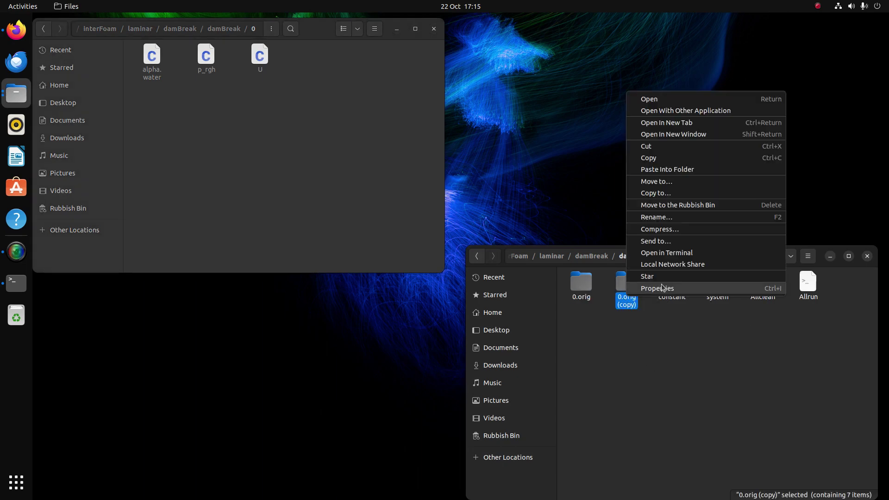
{"action": "left_click", "coordinate": [674, 217]}
{"action": "left_click", "coordinate": [626, 348]}
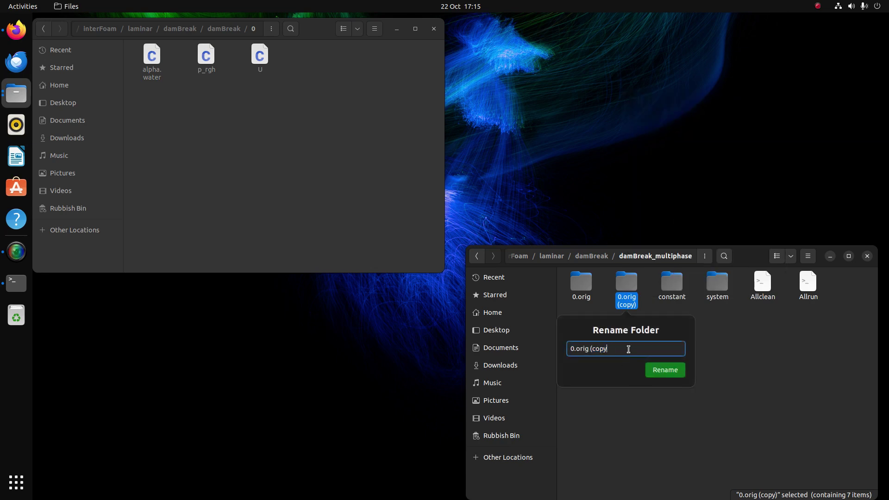
{"action": "key", "text": "BackSpace"}
{"action": "key", "text": "BackSpace"}
{"action": "key", "text": "BackSpace"}
{"action": "key", "text": "BackSpace"}
{"action": "key", "text": "BackSpace"}
{"action": "key", "text": "BackSpace"}
{"action": "left_click", "coordinate": [663, 370]}
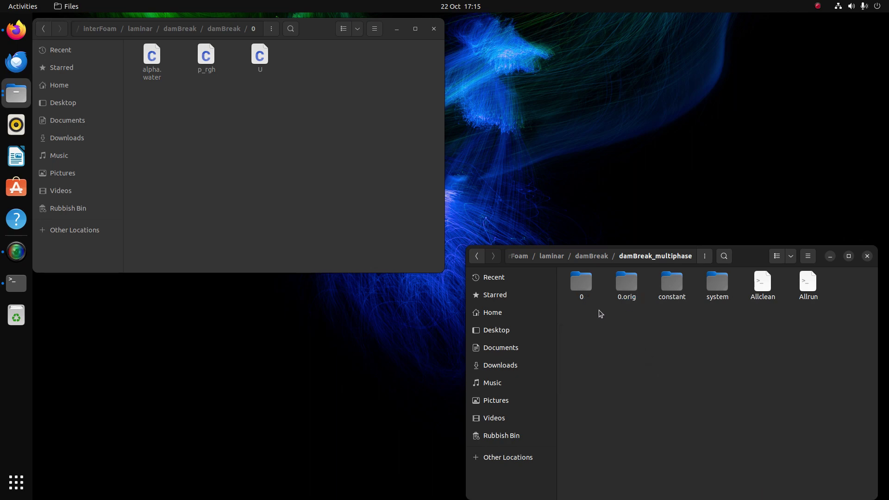
Open the multiphase case's new 0 folder and compare its field files, including alphas, with those of the original case.
{"action": "double_click", "coordinate": [586, 287]}
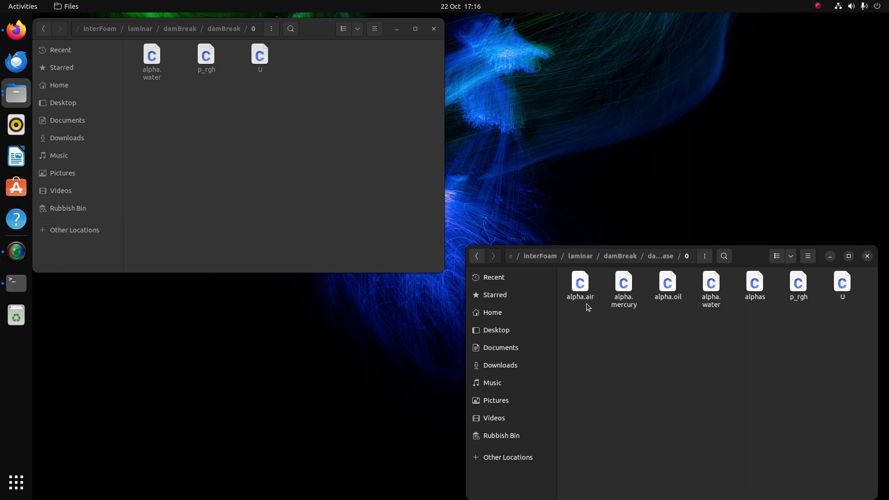
{"action": "left_click", "coordinate": [759, 302]}
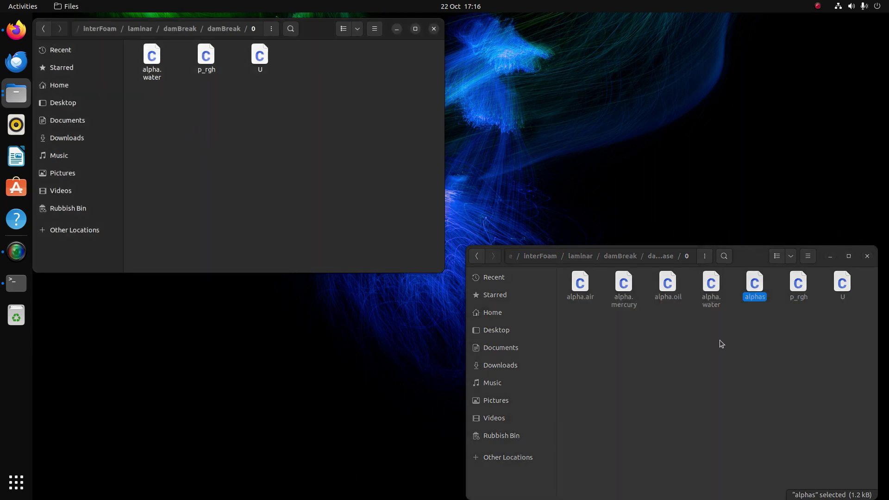
{"action": "key", "text": "alt+grave"}
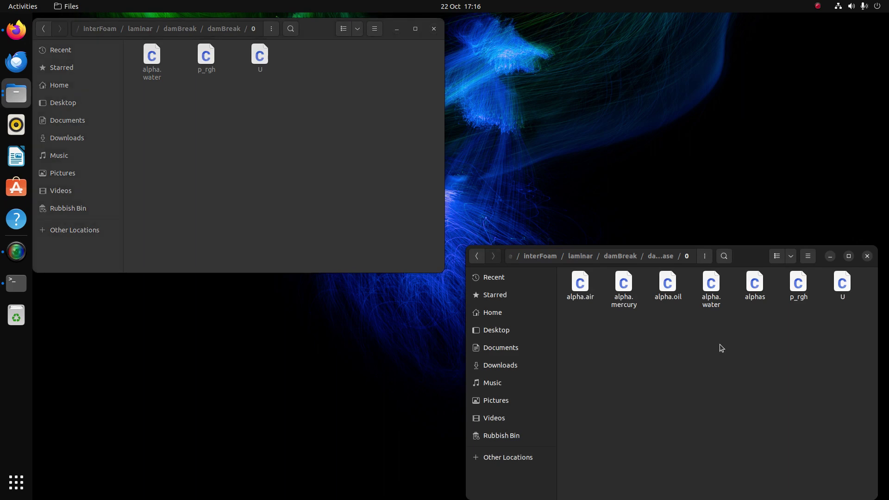
Compare the alpha.water files of both cases in separate editor windows, then close the multiphase case's copy.
{"action": "double_click", "coordinate": [139, 70]}
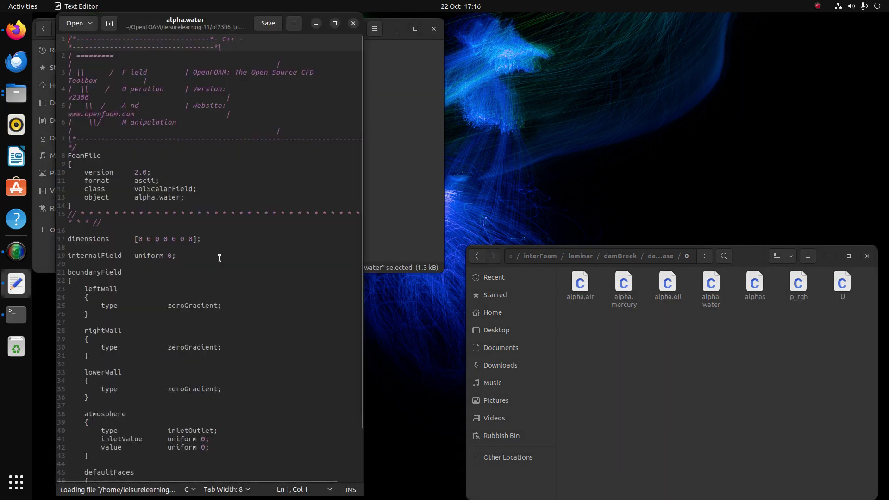
{"action": "scroll", "coordinate": [219, 258], "scroll_direction": "down", "scroll_amount": 3}
{"action": "double_click", "coordinate": [711, 283]}
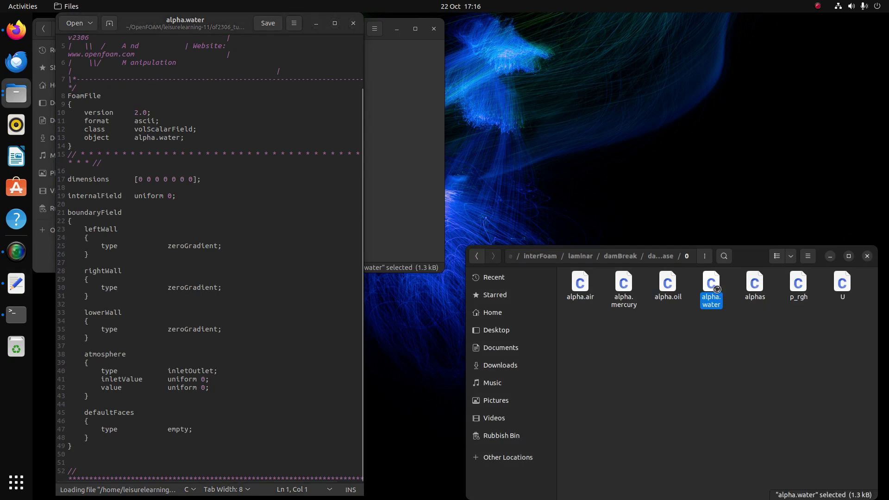
{"action": "left_click_drag", "start_coordinate": [297, 45], "coordinate": [622, 75]}
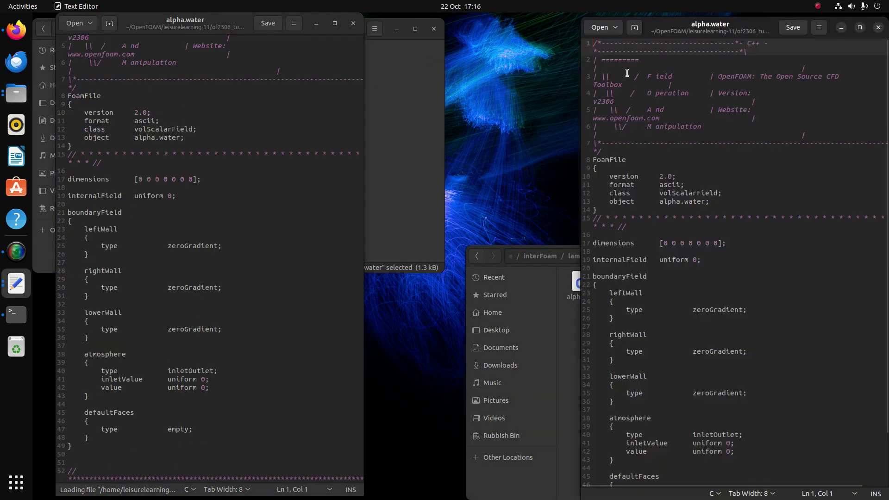
{"action": "scroll", "coordinate": [700, 247], "scroll_direction": "down", "scroll_amount": 1}
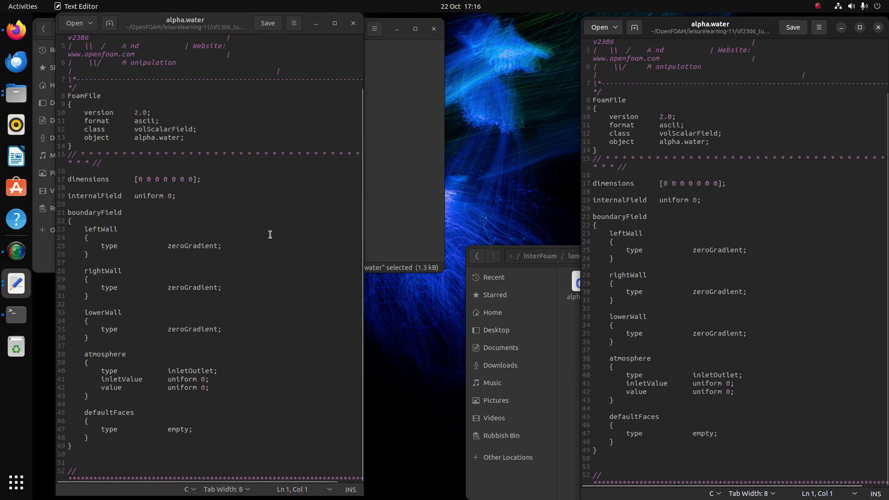
{"action": "scroll", "coordinate": [821, 161], "scroll_direction": "up", "scroll_amount": 2}
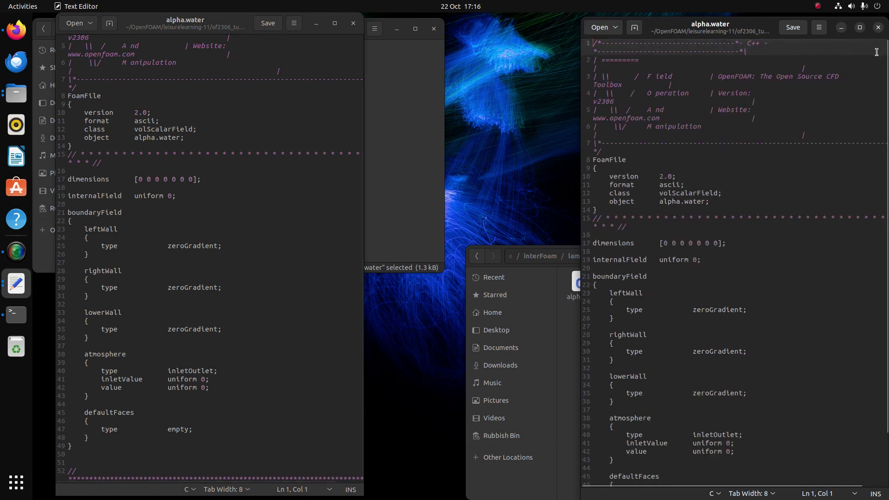
{"action": "left_click", "coordinate": [878, 27]}
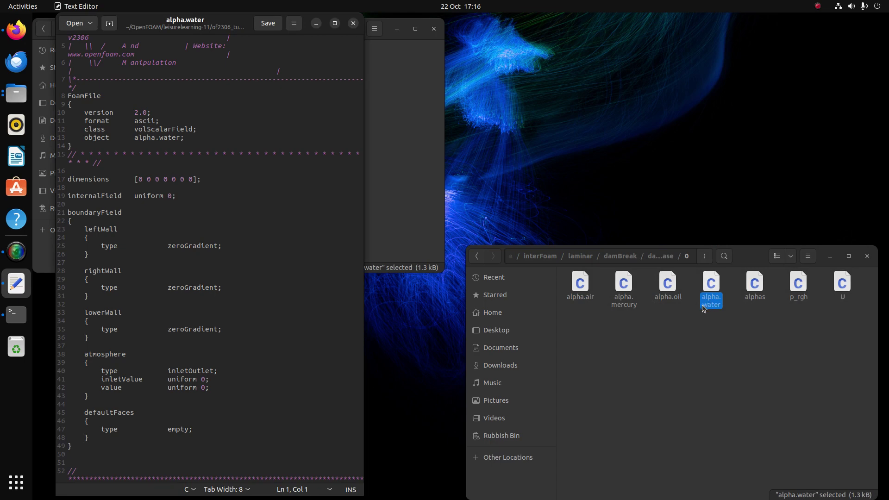
{"action": "left_click", "coordinate": [662, 333]}
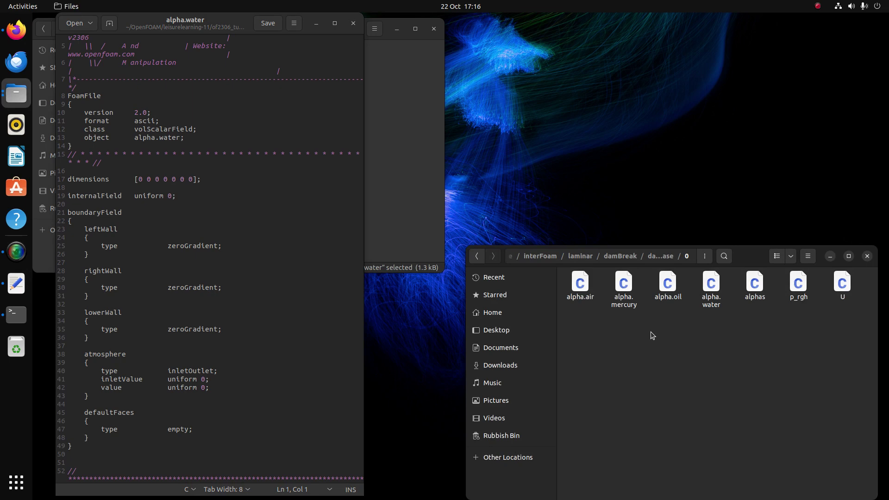
Compare alpha.mercury with alpha.water in a separate editor window, checking its object entry and boundary conditions, then close alpha.mercury.
{"action": "double_click", "coordinate": [624, 285]}
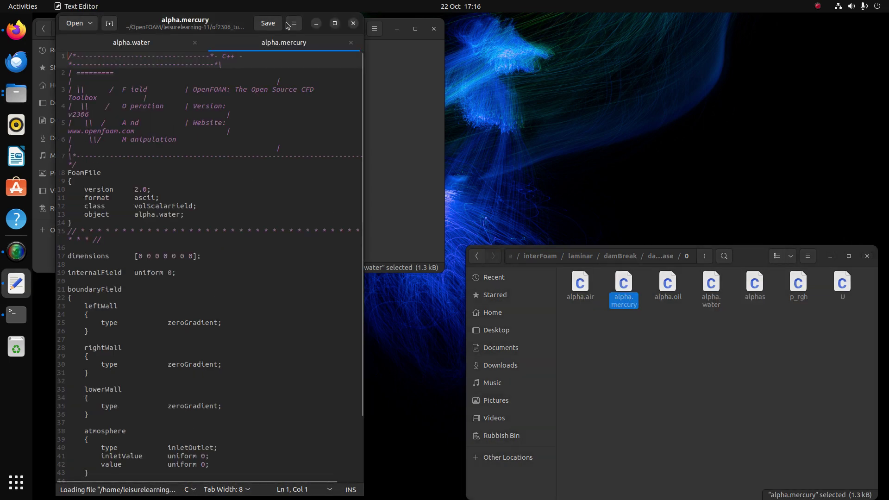
{"action": "left_click_drag", "start_coordinate": [289, 43], "coordinate": [634, 101]}
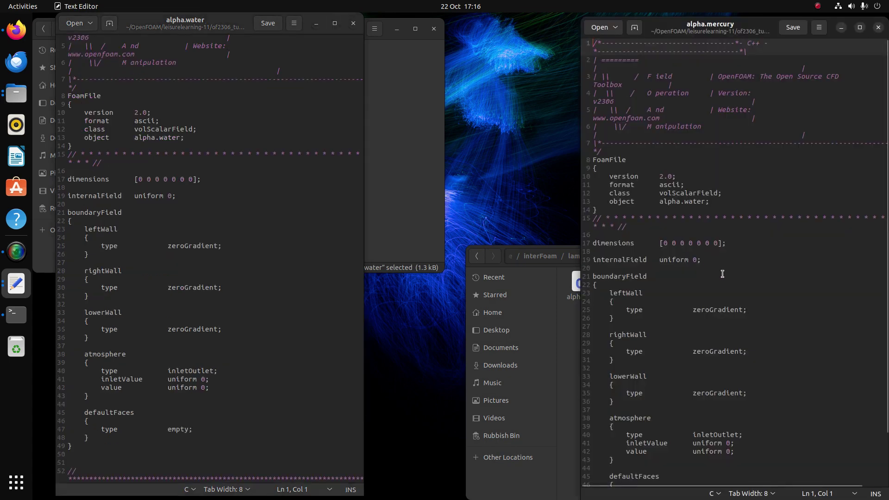
{"action": "left_click_drag", "start_coordinate": [660, 201], "coordinate": [737, 203]}
{"action": "left_click", "coordinate": [719, 202]}
{"action": "scroll", "coordinate": [737, 281], "scroll_direction": "down", "scroll_amount": 2}
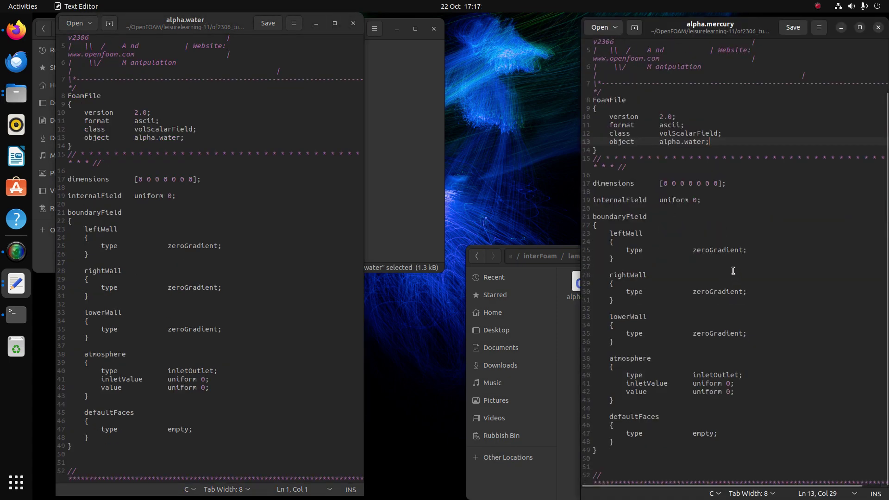
{"action": "left_click", "coordinate": [878, 29]}
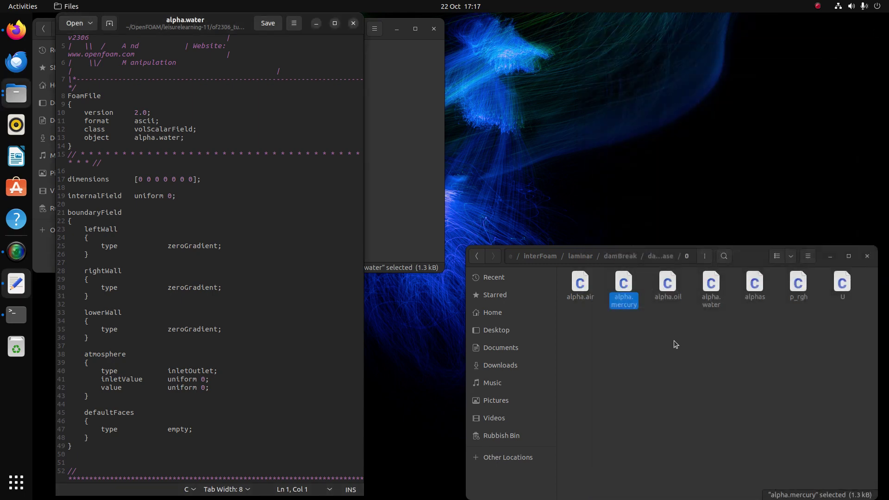
Compare alpha.oil with alpha.water in a separate editor window, then close alpha.oil.
{"action": "double_click", "coordinate": [675, 287]}
{"action": "left_click_drag", "start_coordinate": [288, 42], "coordinate": [696, 112]}
{"action": "scroll", "coordinate": [714, 323], "scroll_direction": "down", "scroll_amount": 2}
{"action": "scroll", "coordinate": [715, 327], "scroll_direction": "up", "scroll_amount": 2}
{"action": "left_click", "coordinate": [870, 29]}
{"action": "left_click", "coordinate": [588, 332]}
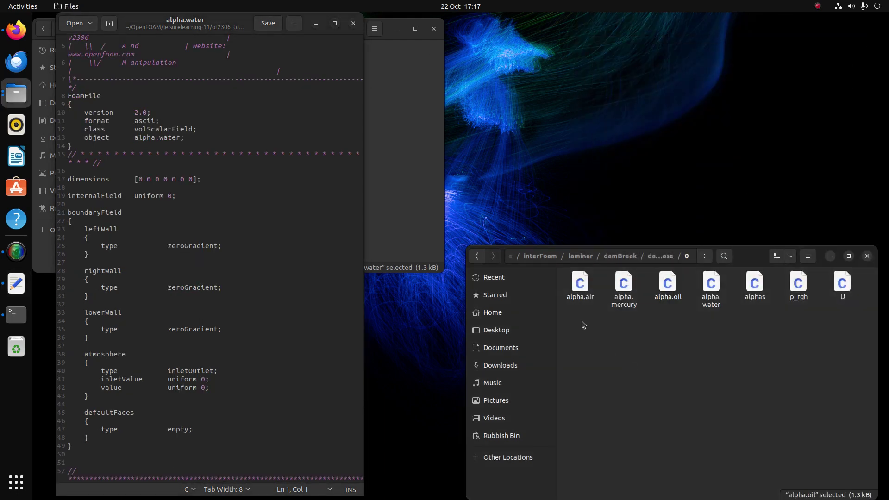
Examine alpha.air beside alpha.water, checking the alphaContactAngle type and thetaProperties angles of the walls, then close alpha.air.
{"action": "double_click", "coordinate": [580, 289]}
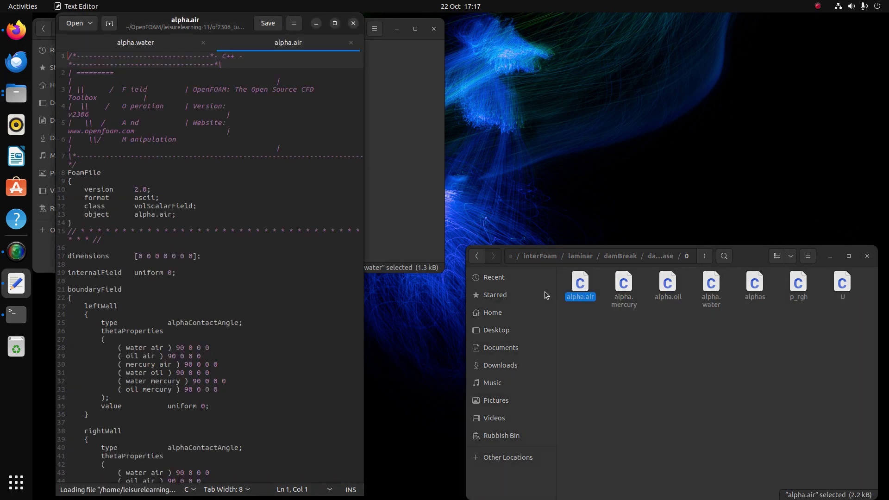
{"action": "left_click_drag", "start_coordinate": [289, 41], "coordinate": [706, 78]}
{"action": "scroll", "coordinate": [685, 282], "scroll_direction": "down", "scroll_amount": 2}
{"action": "mouse_move", "coordinate": [696, 265]}
{"action": "left_mouse_down"}
{"action": "mouse_move", "coordinate": [780, 263]}
{"action": "mouse_move", "coordinate": [696, 262]}
{"action": "left_mouse_up"}
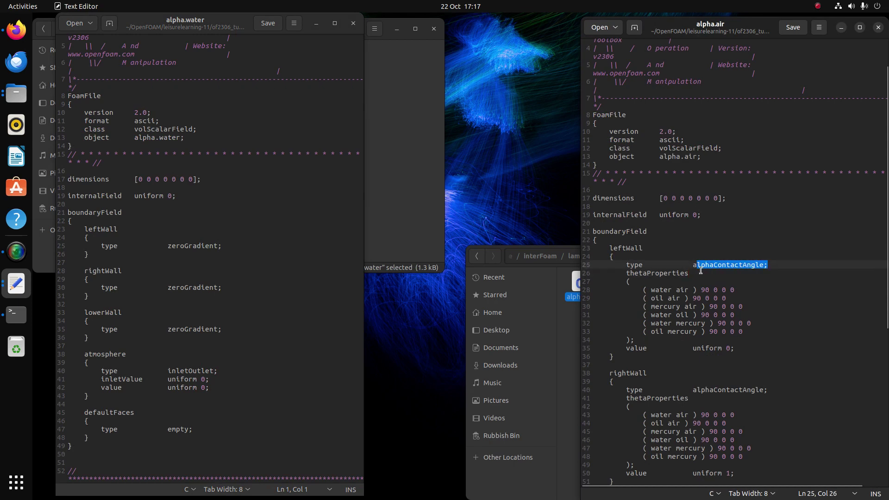
{"action": "scroll", "coordinate": [717, 327], "scroll_direction": "down", "scroll_amount": 2}
{"action": "left_click_drag", "start_coordinate": [718, 279], "coordinate": [730, 278]}
{"action": "scroll", "coordinate": [720, 319], "scroll_direction": "down", "scroll_amount": 9}
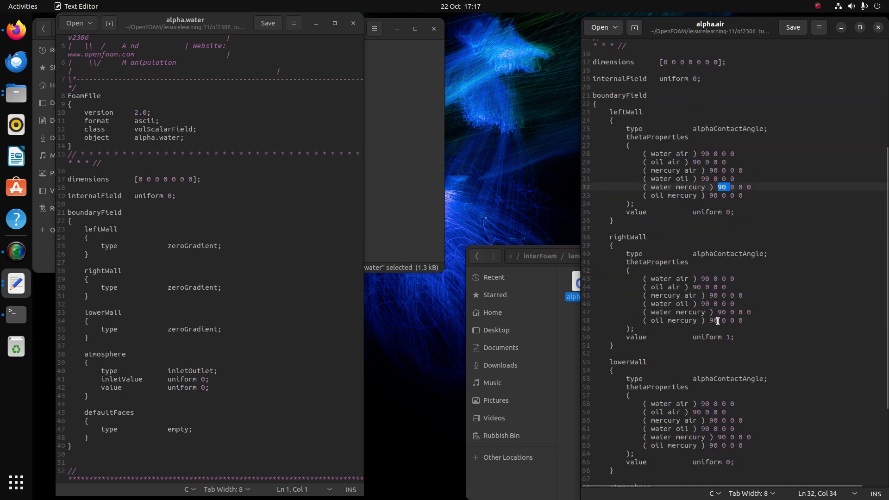
{"action": "scroll", "coordinate": [723, 371], "scroll_direction": "up", "scroll_amount": 2}
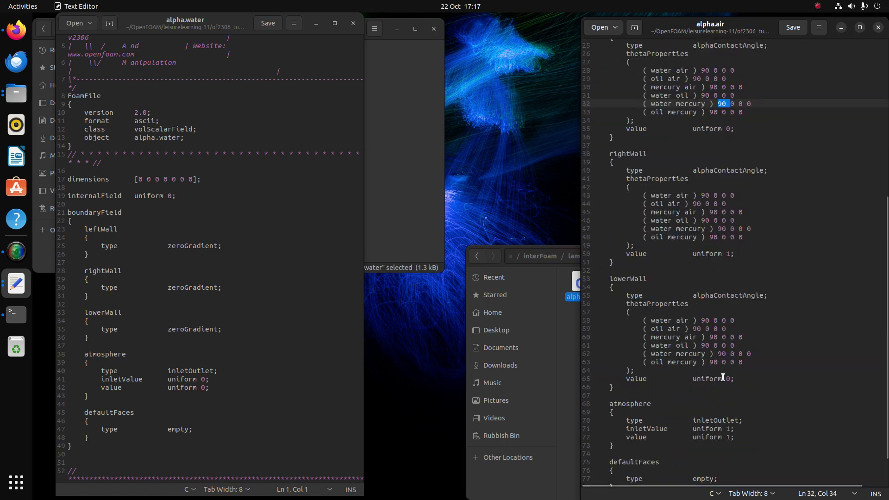
{"action": "scroll", "coordinate": [710, 340], "scroll_direction": "up", "scroll_amount": 4}
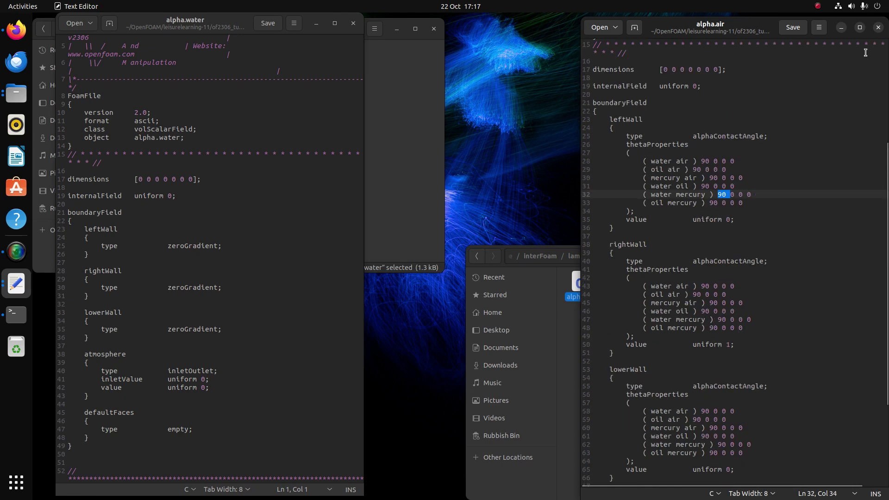
{"action": "left_click", "coordinate": [878, 27]}
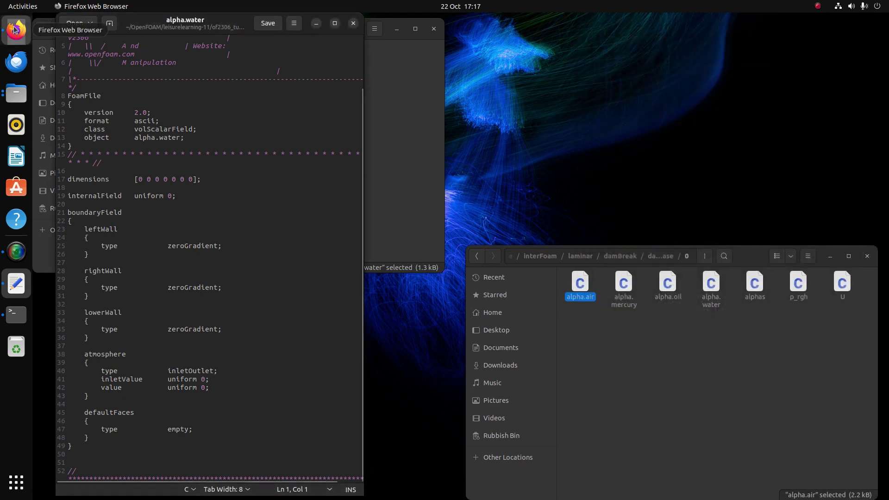
Switch to the multiphaseInterFoam report in Firefox and highlight the static contact angle sentence in section 1.2.2, Boundary and initial conditions.
{"action": "left_click", "coordinate": [16, 29]}
{"action": "scroll", "coordinate": [465, 356], "scroll_direction": "down", "scroll_amount": 20}
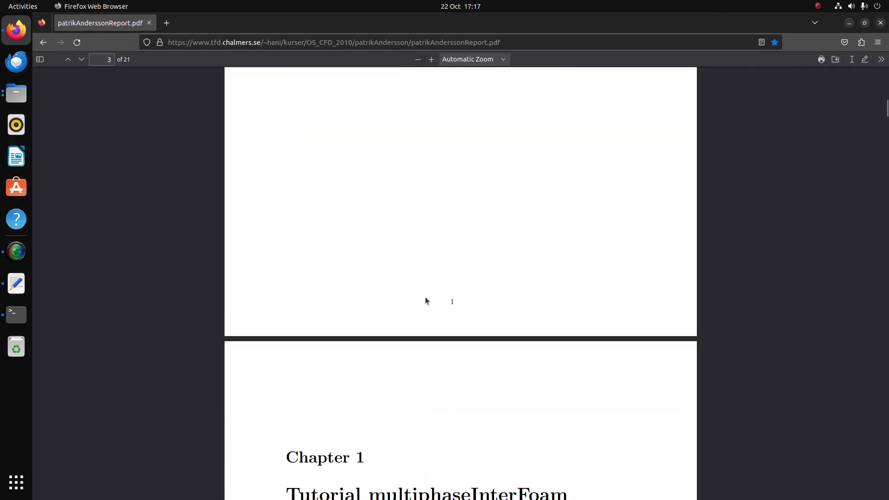
{"action": "scroll", "coordinate": [417, 290], "scroll_direction": "down", "scroll_amount": 10}
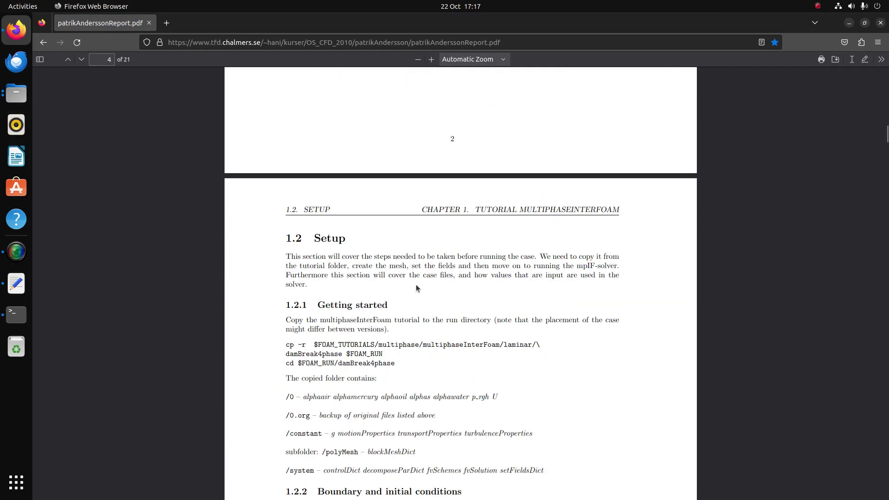
{"action": "scroll", "coordinate": [416, 284], "scroll_direction": "down", "scroll_amount": 15}
{"action": "scroll", "coordinate": [331, 183], "scroll_direction": "up", "scroll_amount": 8}
{"action": "scroll", "coordinate": [332, 183], "scroll_direction": "down", "scroll_amount": 1}
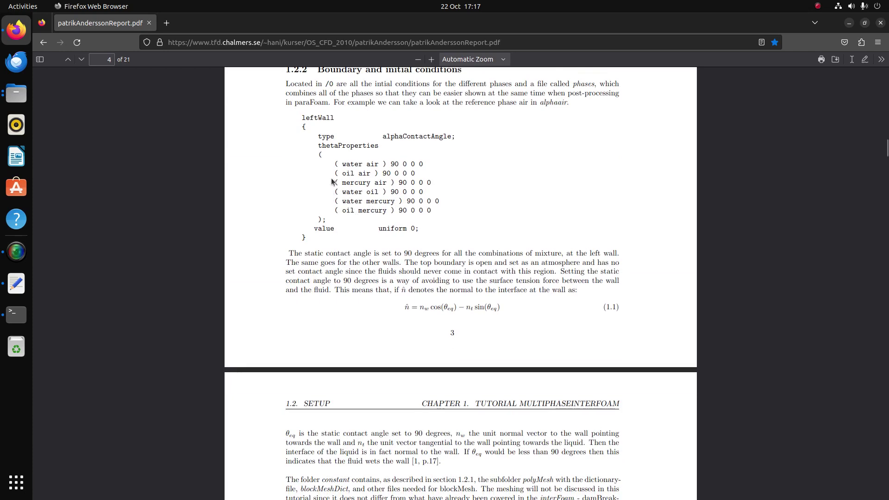
{"action": "left_click_drag", "start_coordinate": [341, 165], "coordinate": [357, 161]}
{"action": "left_click_drag", "start_coordinate": [302, 253], "coordinate": [493, 251]}
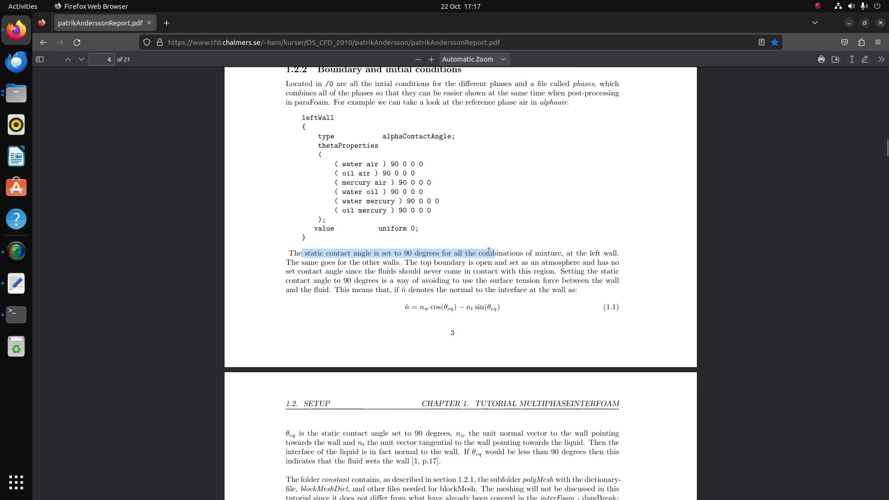
Skim the report's next page on the constant folder and Properties, then minimize Firefox to return to the multiphase case's 0 folder.
{"action": "scroll", "coordinate": [494, 272], "scroll_direction": "down", "scroll_amount": 5}
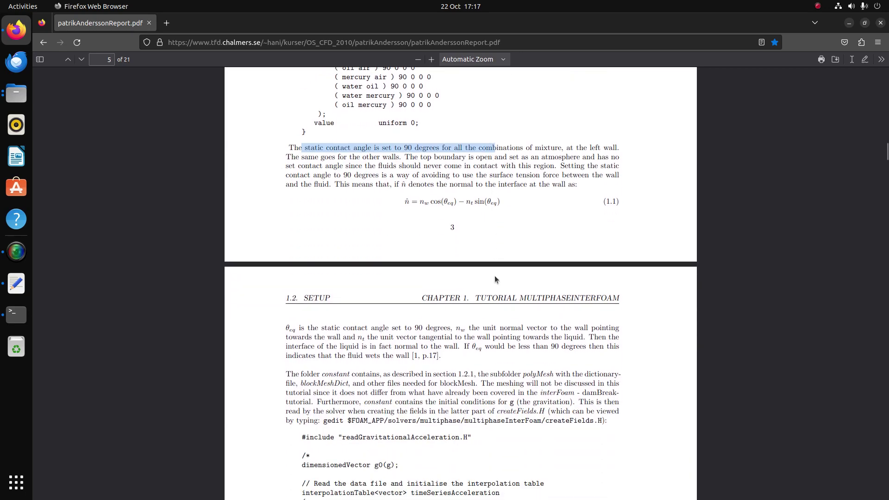
{"action": "scroll", "coordinate": [509, 275], "scroll_direction": "down", "scroll_amount": 3}
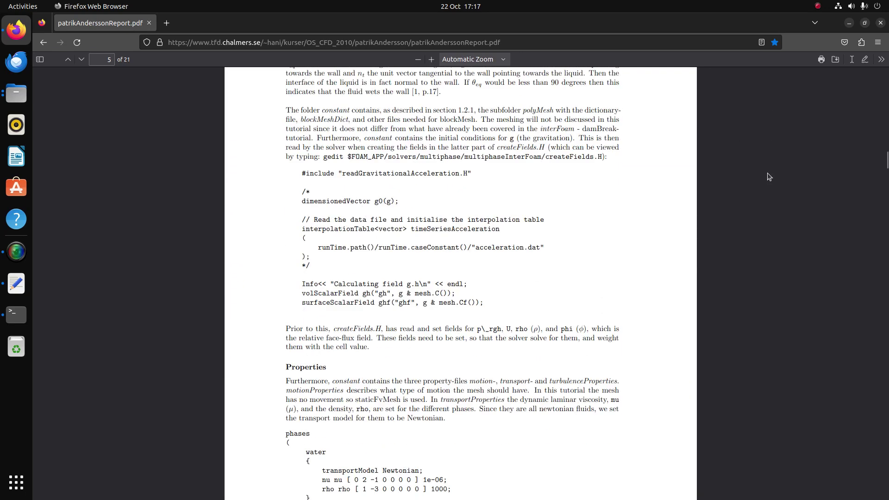
{"action": "scroll", "coordinate": [509, 275], "scroll_direction": "up", "scroll_amount": 6}
{"action": "left_click", "coordinate": [850, 22]}
{"action": "left_click", "coordinate": [697, 374]}
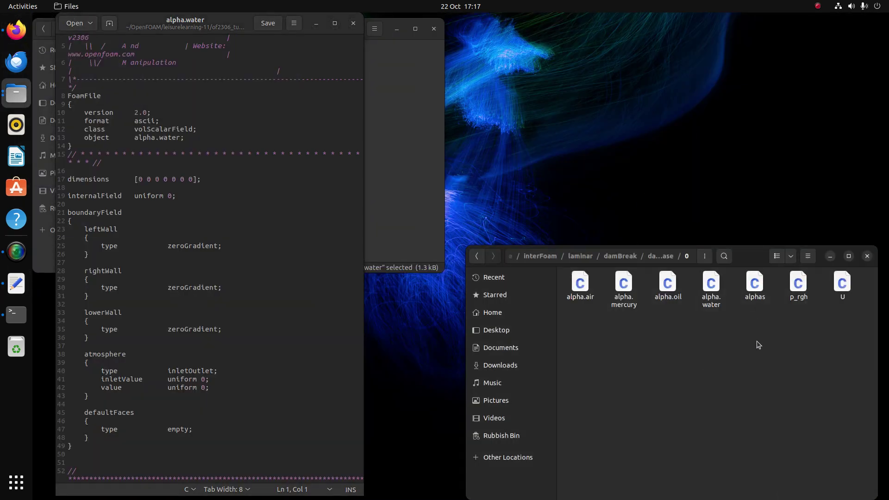
Examine the boundary conditions in the multiphase case's alphas file, then close the text editor.
{"action": "double_click", "coordinate": [755, 284]}
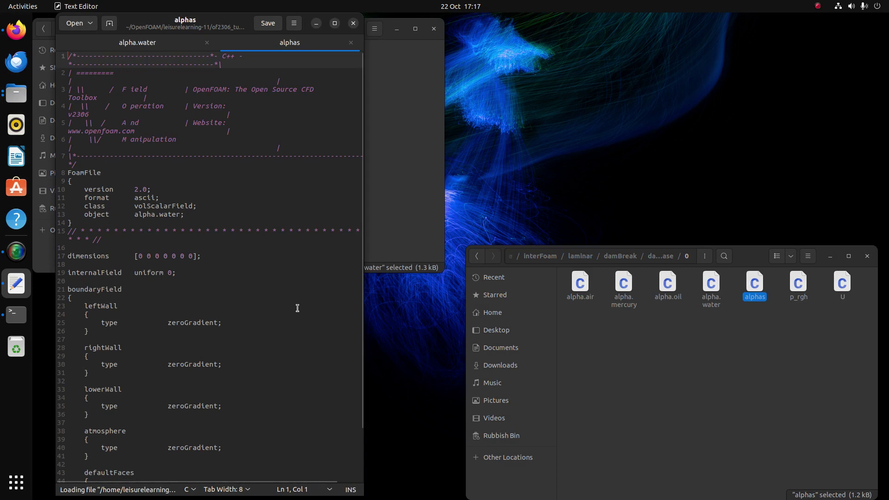
{"action": "scroll", "coordinate": [299, 307], "scroll_direction": "down", "scroll_amount": 3}
{"action": "left_click_drag", "start_coordinate": [241, 387], "coordinate": [82, 190]}
{"action": "left_click", "coordinate": [244, 400]}
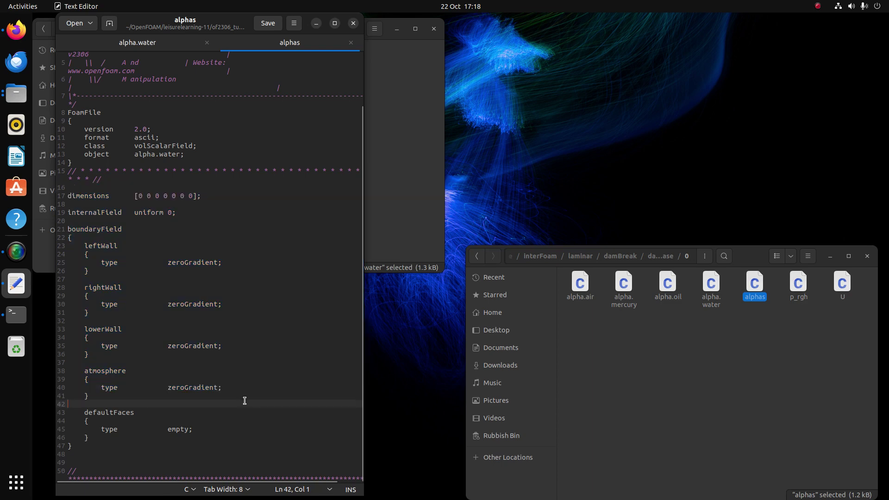
{"action": "left_click", "coordinate": [353, 23]}
{"action": "left_click", "coordinate": [624, 362]}
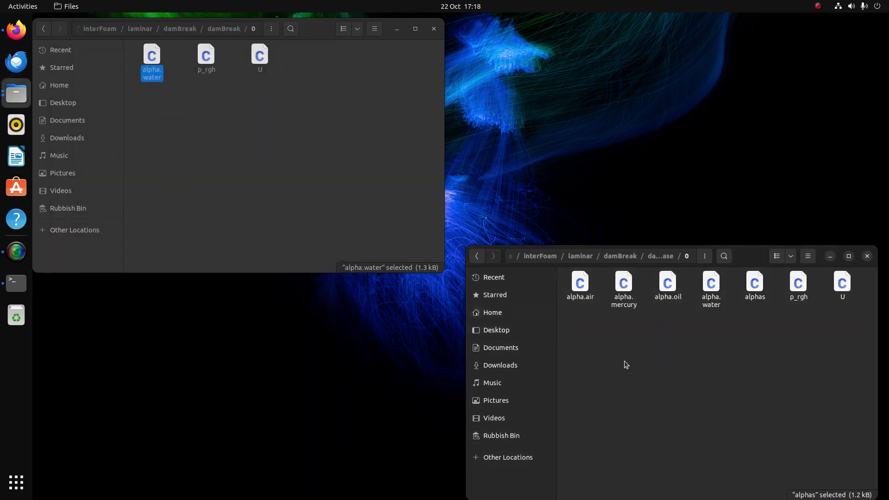
Open the constant folder of both damBreak_multiphase and the original damBreak case in their respective file windows.
{"action": "left_click", "coordinate": [479, 256]}
{"action": "left_click", "coordinate": [716, 367]}
{"action": "double_click", "coordinate": [671, 291]}
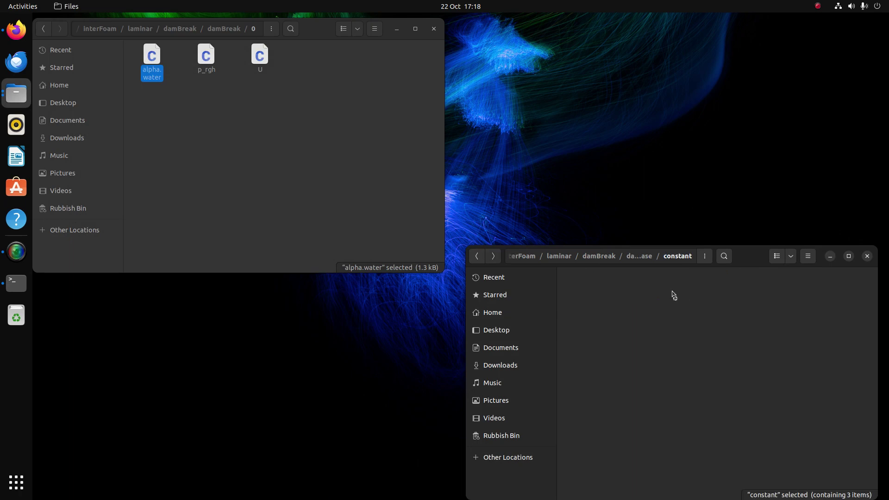
{"action": "left_click", "coordinate": [43, 28]}
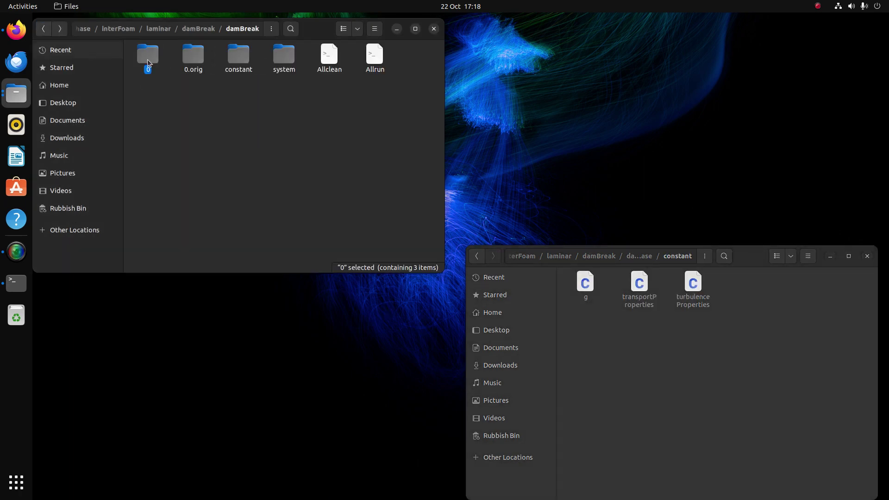
{"action": "double_click", "coordinate": [238, 55]}
{"action": "left_click", "coordinate": [651, 344]}
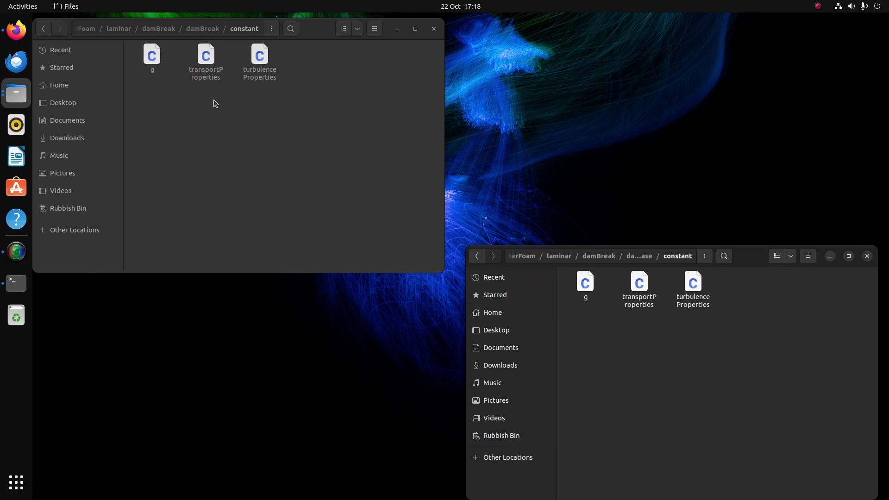
Open the original case's transportProperties, highlight its sigma line, and place the multiphase transportProperties beside it in a separate editor window.
{"action": "double_click", "coordinate": [206, 58]}
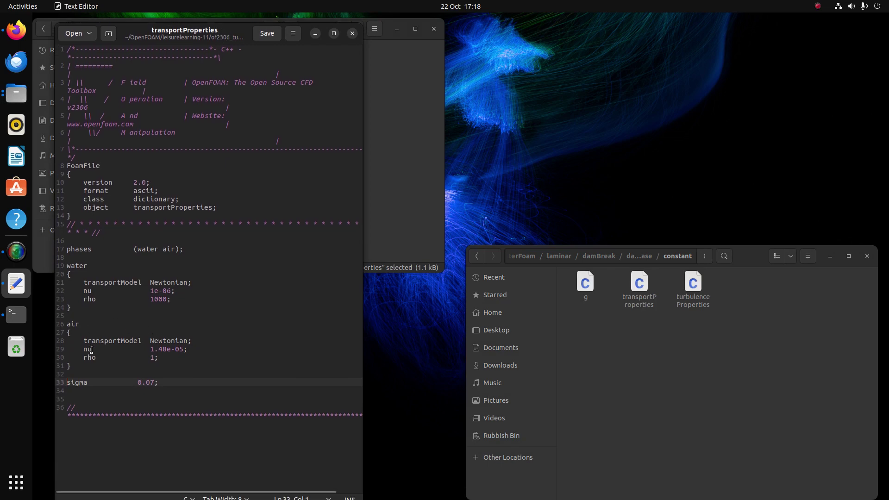
{"action": "left_click_drag", "start_coordinate": [142, 388], "coordinate": [183, 384]}
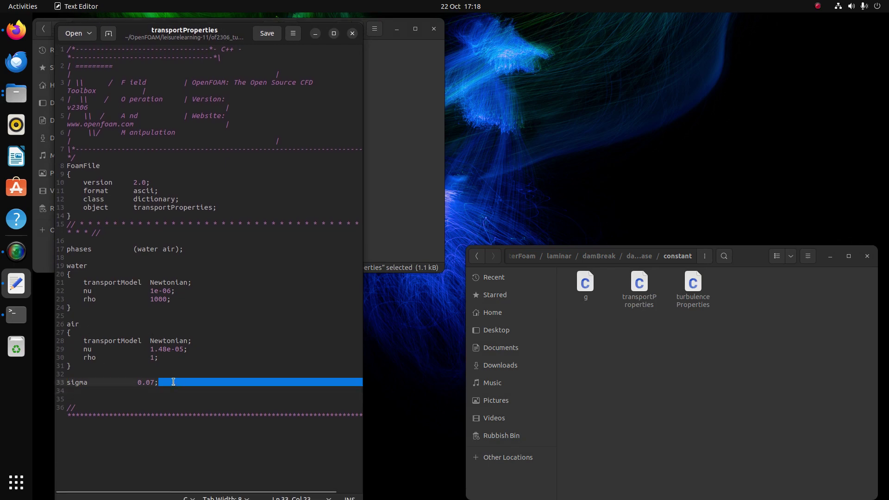
{"action": "left_click", "coordinate": [174, 382]}
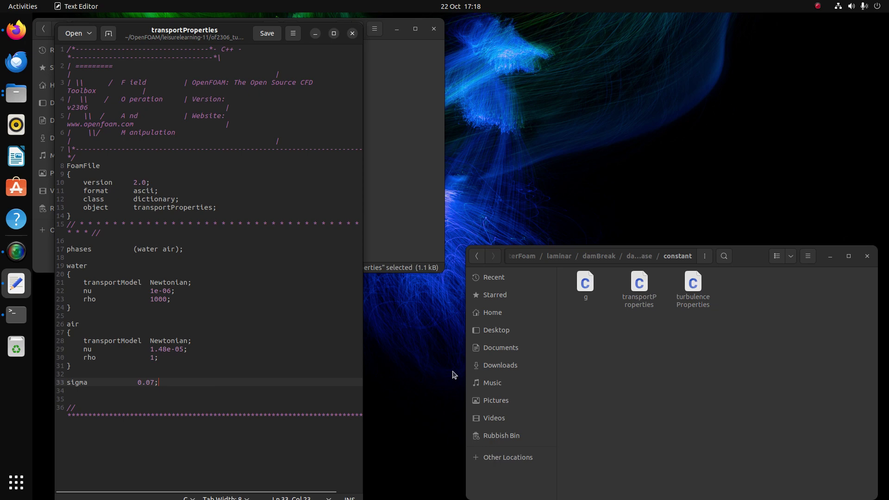
{"action": "double_click", "coordinate": [639, 305]}
{"action": "left_click_drag", "start_coordinate": [301, 52], "coordinate": [614, 112]}
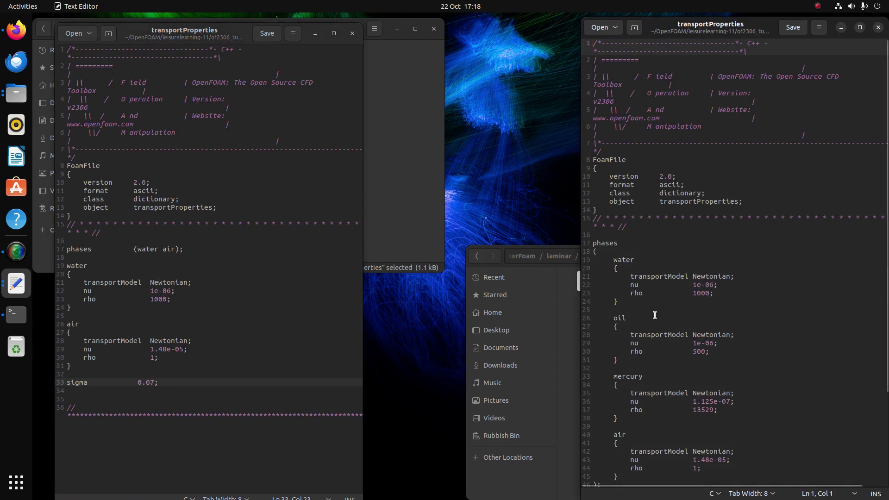
Compare the original sigma entry with the multiphase case's phase properties and pairwise sigmas list, then close the multiphase transportProperties.
{"action": "scroll", "coordinate": [639, 417], "scroll_direction": "down", "scroll_amount": 5}
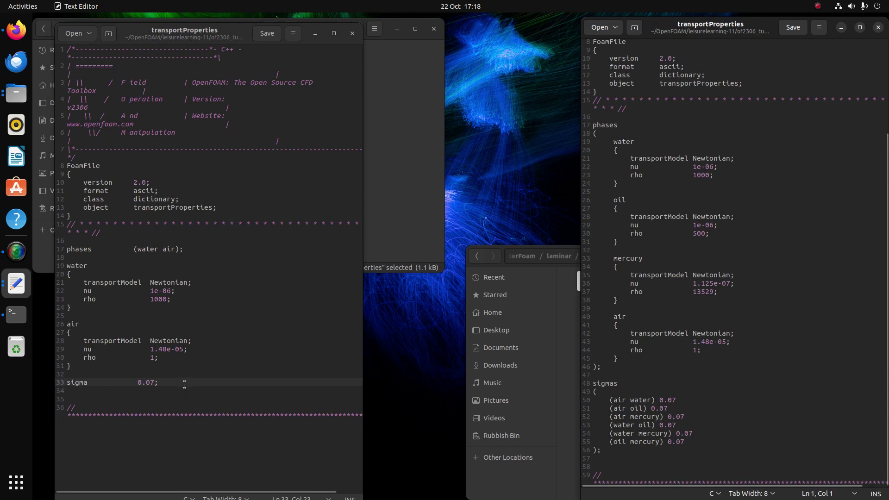
{"action": "left_click_drag", "start_coordinate": [185, 383], "coordinate": [69, 382]}
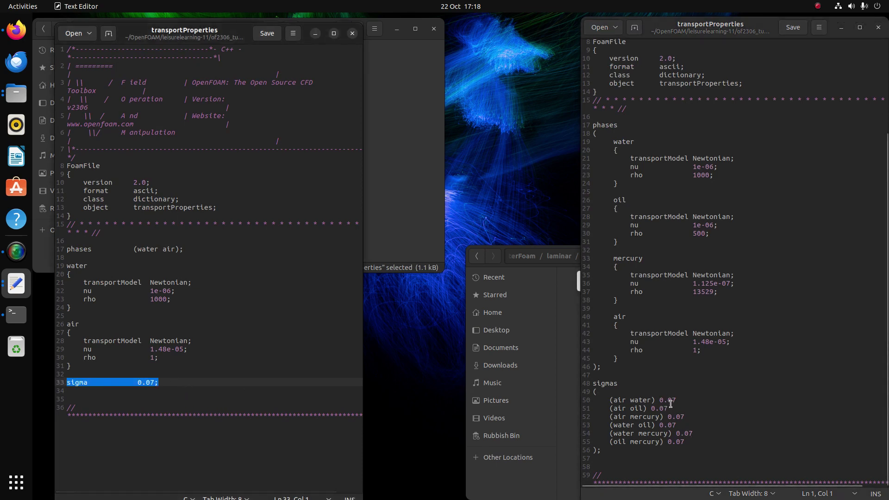
{"action": "left_click_drag", "start_coordinate": [717, 351], "coordinate": [626, 316]}
{"action": "left_click_drag", "start_coordinate": [601, 383], "coordinate": [666, 443]}
{"action": "left_click", "coordinate": [672, 335]}
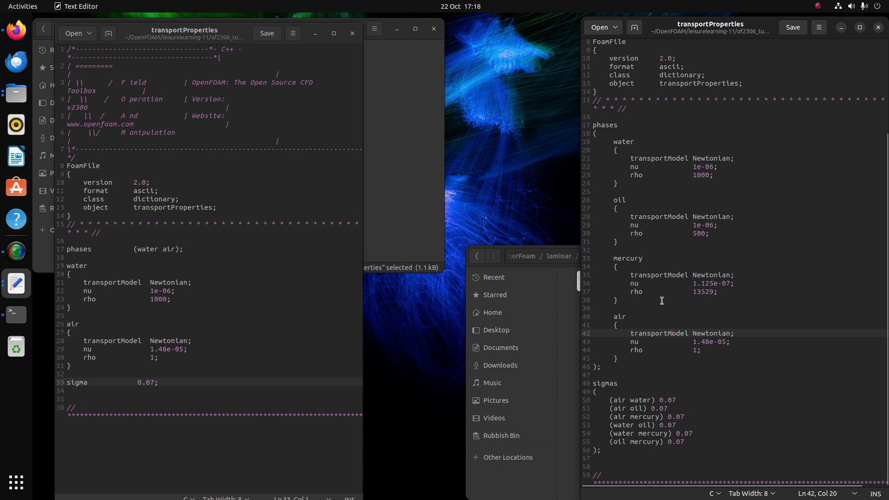
{"action": "left_click", "coordinate": [880, 28]}
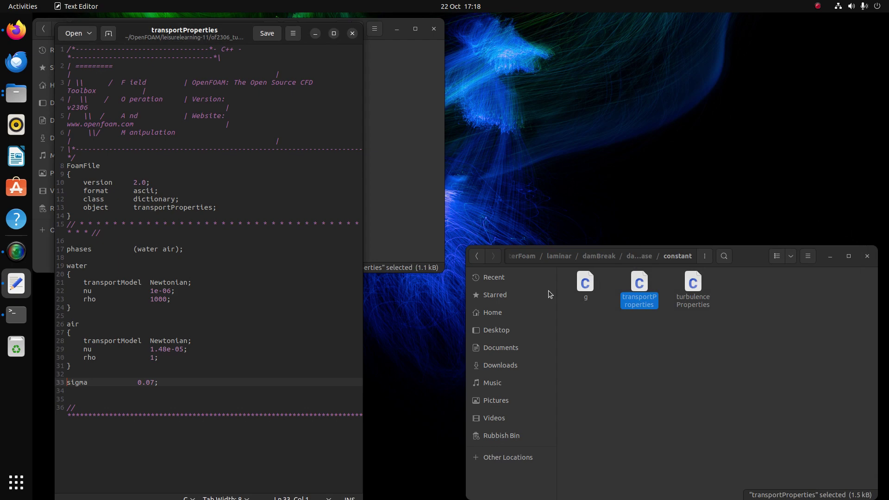
Check the simulationType in the multiphase case's turbulenceProperties, then close the text editor with both open files.
{"action": "left_click", "coordinate": [479, 257]}
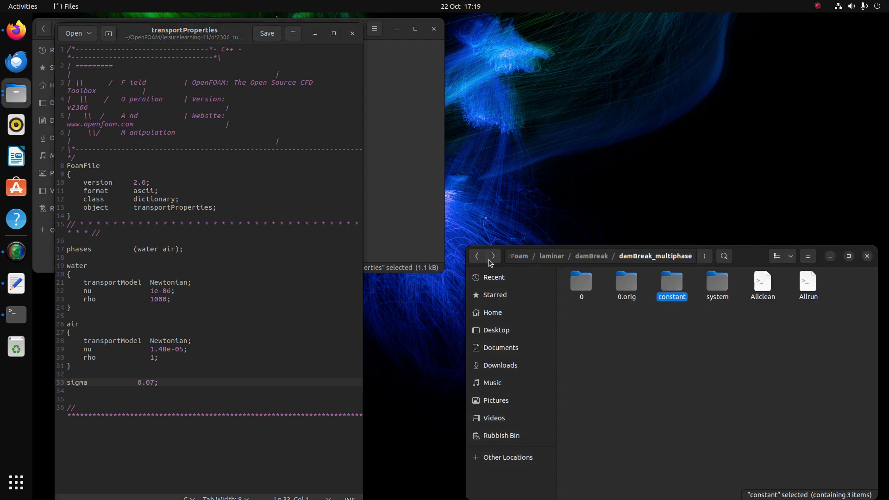
{"action": "double_click", "coordinate": [676, 287]}
{"action": "double_click", "coordinate": [693, 283]}
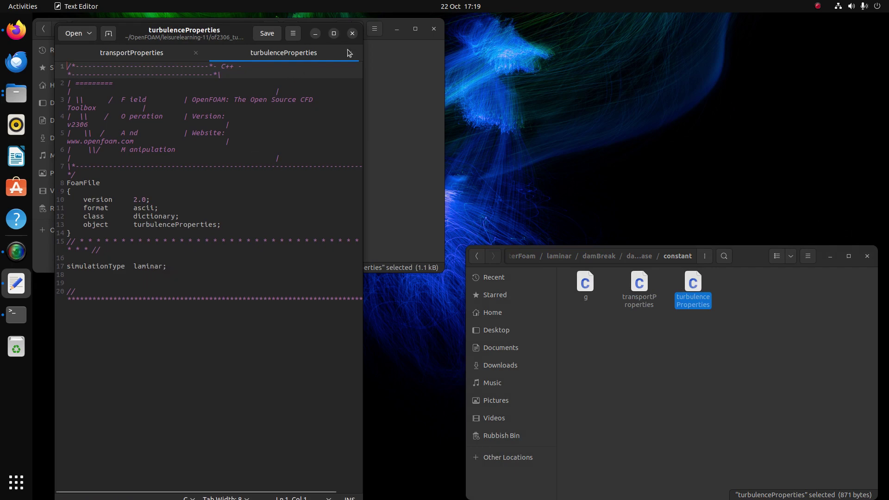
{"action": "left_click", "coordinate": [352, 34]}
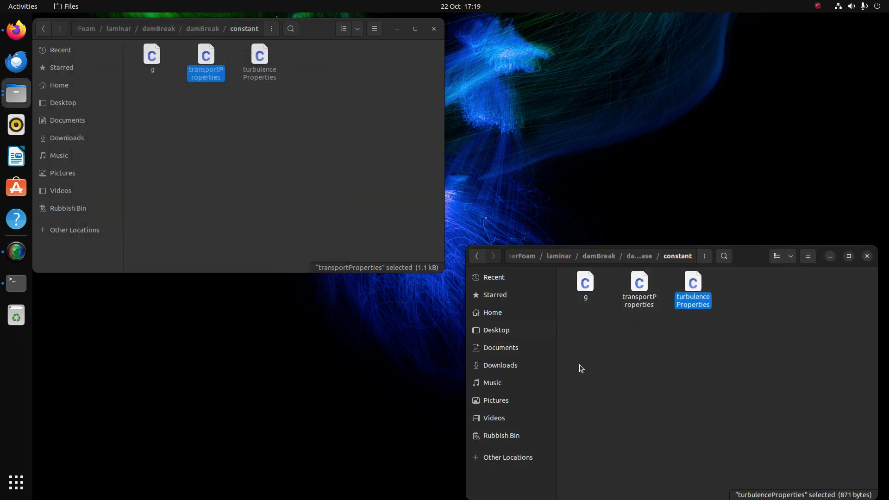
Open the system folder of both damBreak_multiphase and the original damBreak case.
{"action": "left_click", "coordinate": [480, 256]}
{"action": "left_click", "coordinate": [723, 293]}
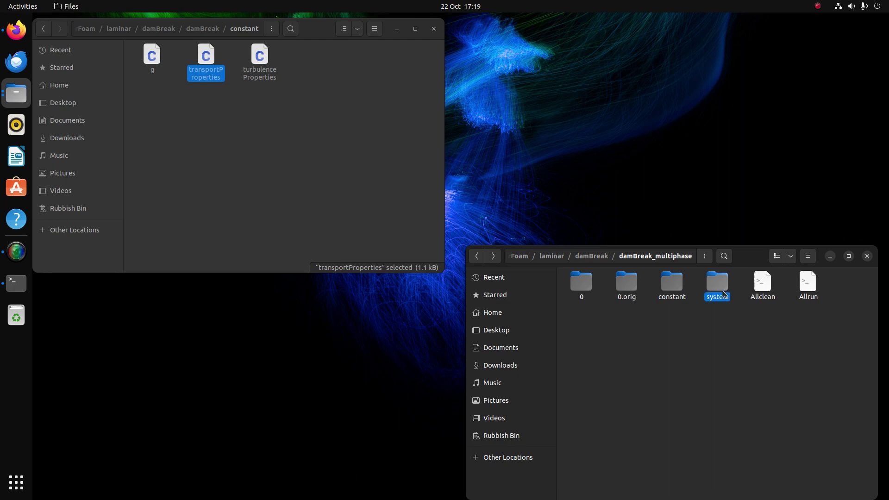
{"action": "double_click", "coordinate": [723, 292]}
{"action": "left_click", "coordinate": [50, 29]}
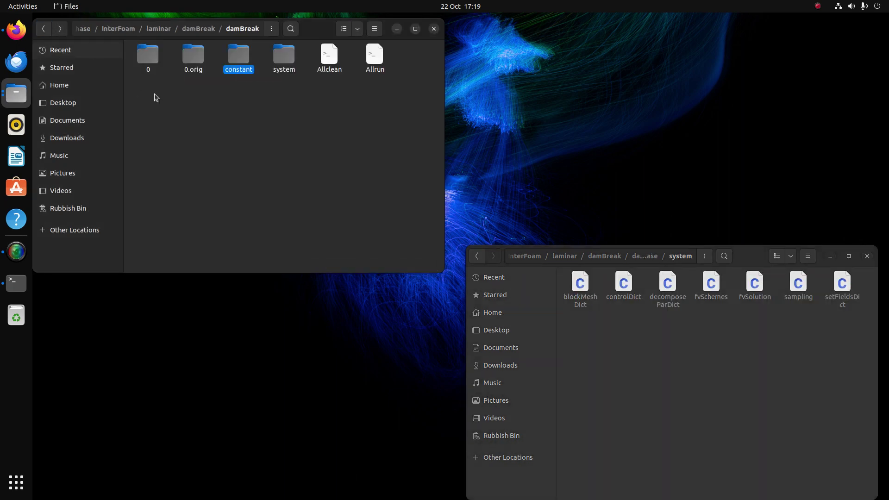
{"action": "left_click", "coordinate": [277, 58]}
{"action": "double_click", "coordinate": [278, 58]}
Open the original case's blockMeshDict and review its scale, vertices and remaining mesh definition.
{"action": "double_click", "coordinate": [157, 57]}
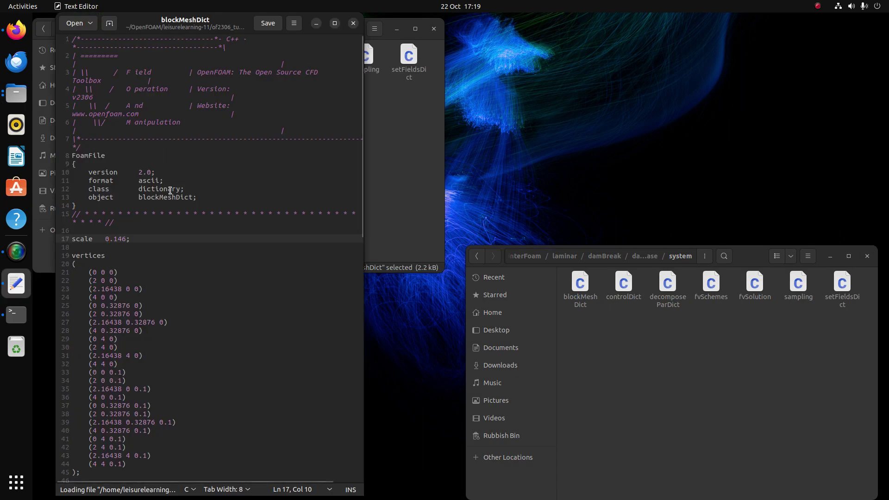
{"action": "left_click", "coordinate": [190, 293]}
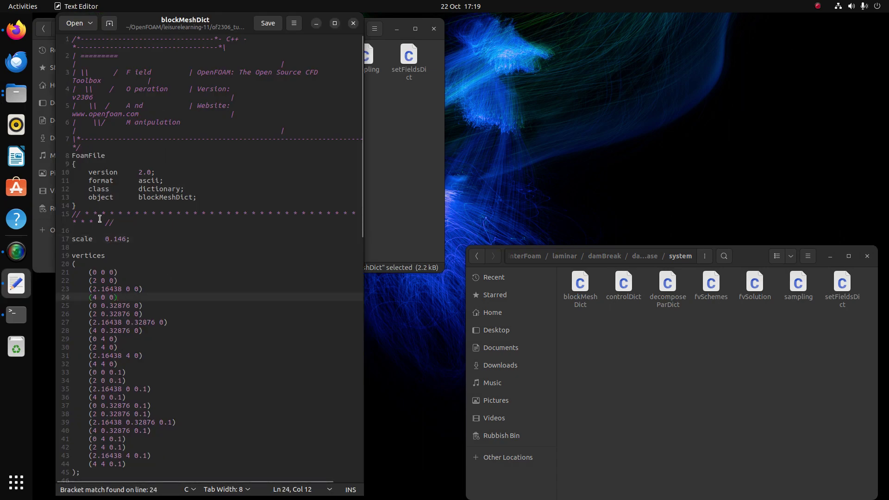
{"action": "scroll", "coordinate": [167, 355], "scroll_direction": "down", "scroll_amount": 5}
{"action": "scroll", "coordinate": [168, 354], "scroll_direction": "up", "scroll_amount": 5}
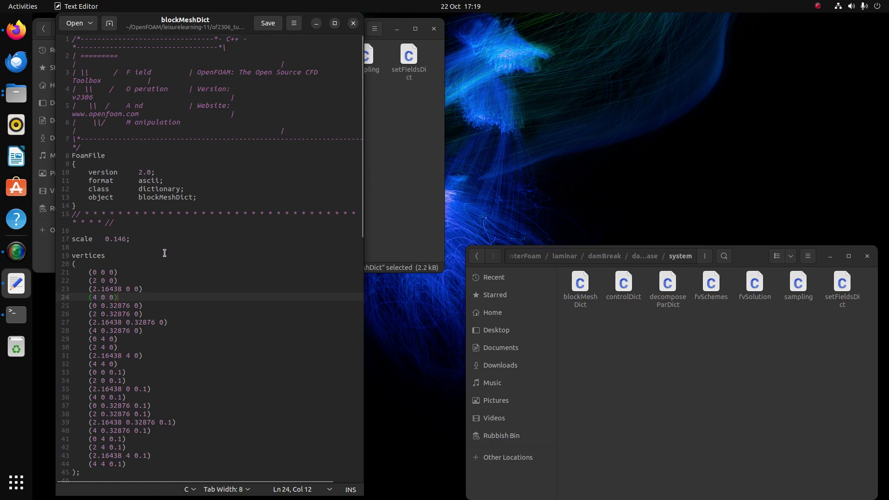
Compare the scale and vertices of the multiphase blockMeshDict with the original in a separate editor window, then close both files.
{"action": "left_click", "coordinate": [611, 337]}
{"action": "double_click", "coordinate": [572, 285]}
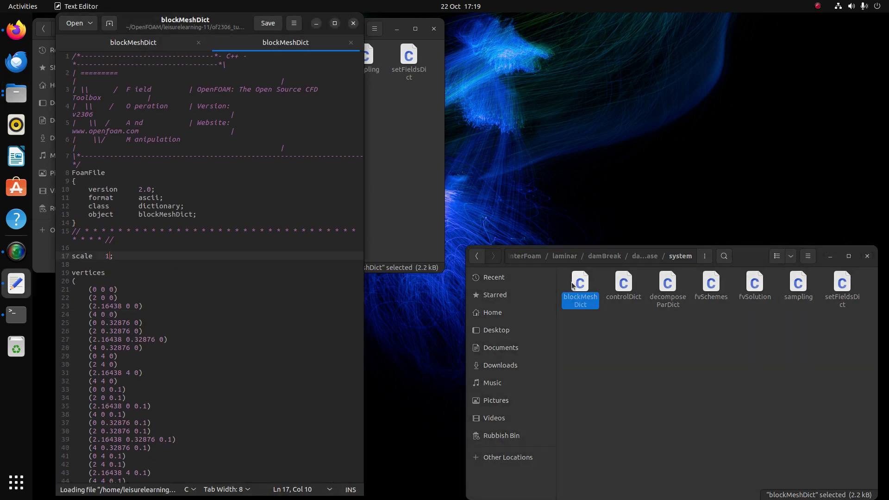
{"action": "left_click_drag", "start_coordinate": [287, 43], "coordinate": [560, 76]}
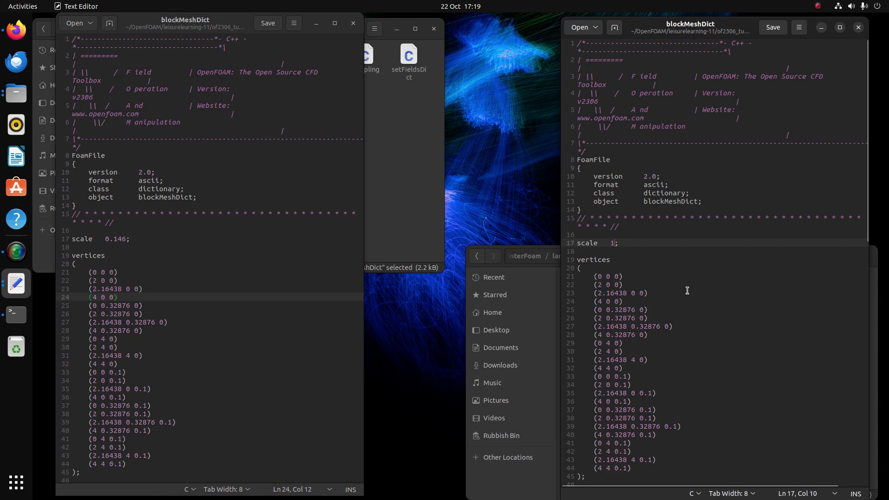
{"action": "left_click", "coordinate": [535, 375]}
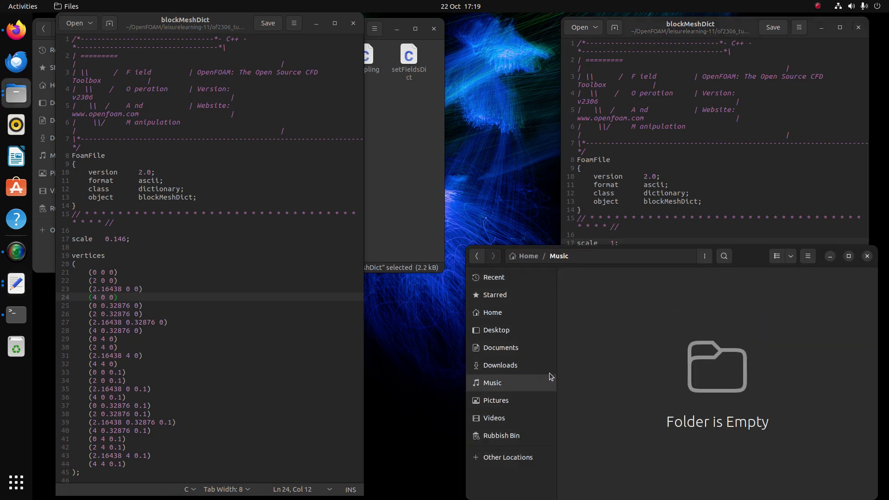
{"action": "left_click", "coordinate": [477, 256]}
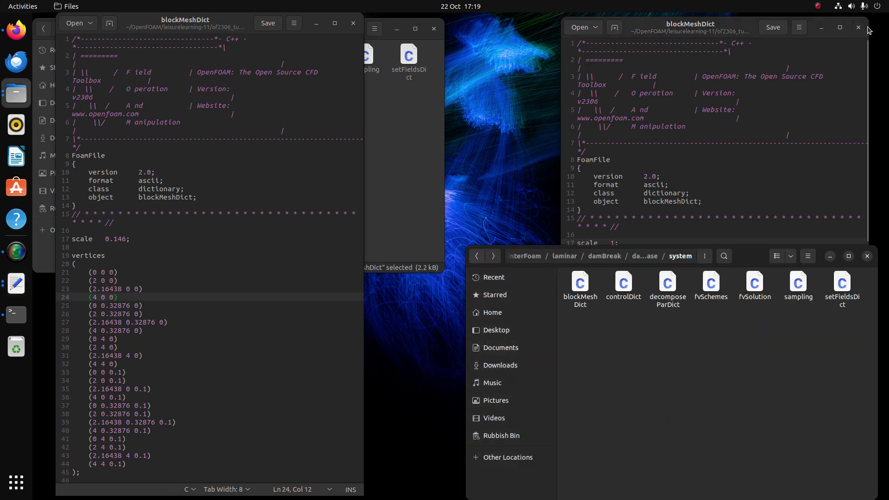
{"action": "left_click", "coordinate": [858, 27]}
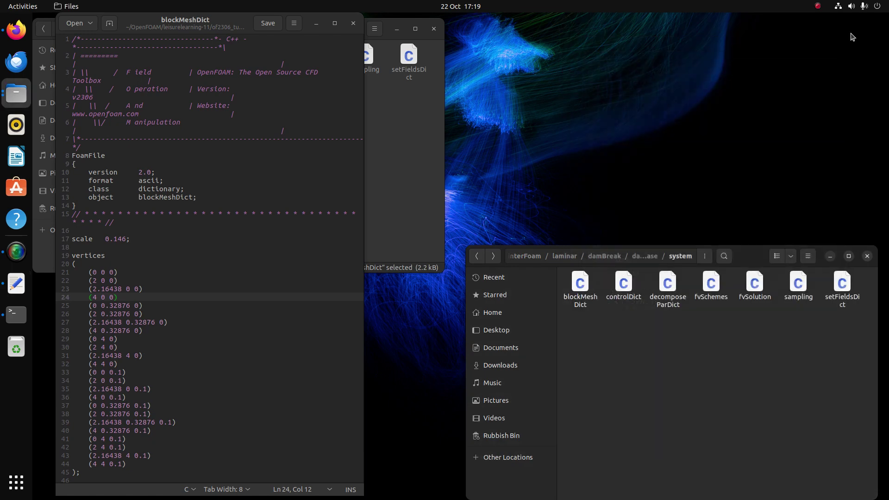
{"action": "left_click", "coordinate": [354, 23]}
Highlight the application entry in the original controlDict and place the multiphase case's controlDict beside it in a separate editor window.
{"action": "double_click", "coordinate": [191, 56]}
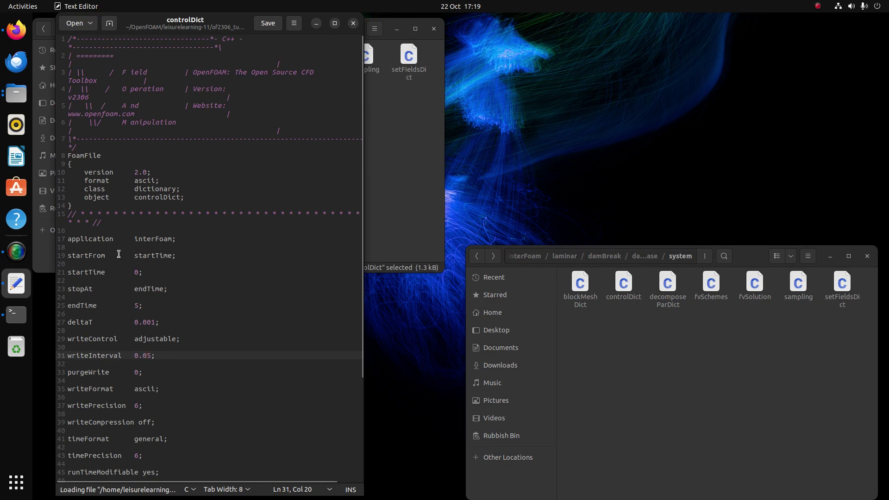
{"action": "left_click_drag", "start_coordinate": [132, 243], "coordinate": [177, 239]}
{"action": "double_click", "coordinate": [623, 283]}
{"action": "left_click_drag", "start_coordinate": [257, 44], "coordinate": [617, 284]}
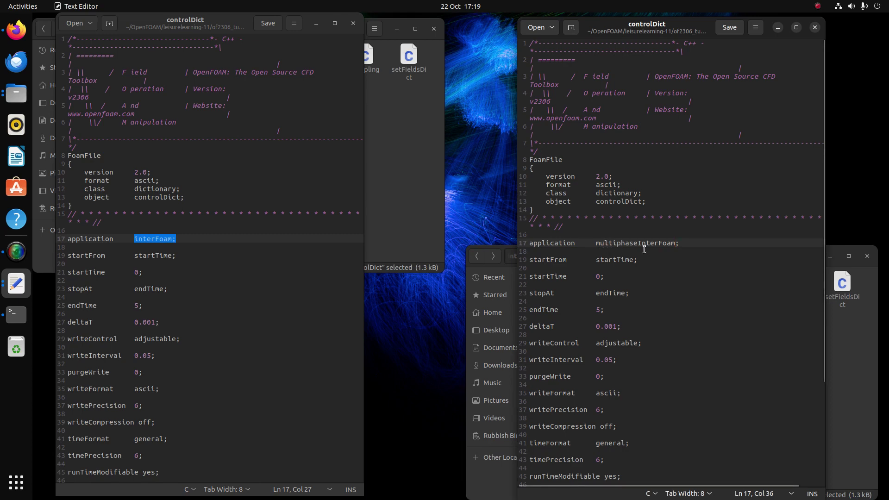
Review the multiphase controlDict's time step, Courant limit and functions settings, then close both controlDict files.
{"action": "scroll", "coordinate": [666, 285], "scroll_direction": "down", "scroll_amount": 5}
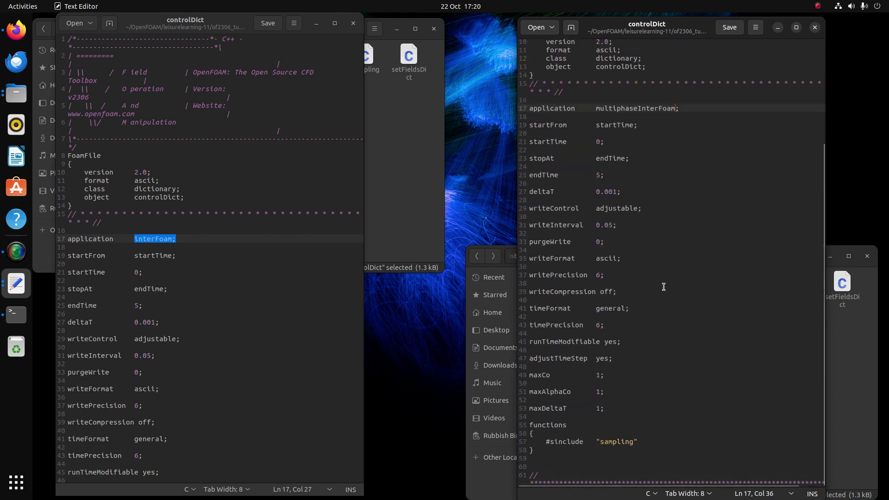
{"action": "scroll", "coordinate": [294, 277], "scroll_direction": "down", "scroll_amount": 5}
{"action": "scroll", "coordinate": [294, 278], "scroll_direction": "up", "scroll_amount": 5}
{"action": "left_click", "coordinate": [353, 23]}
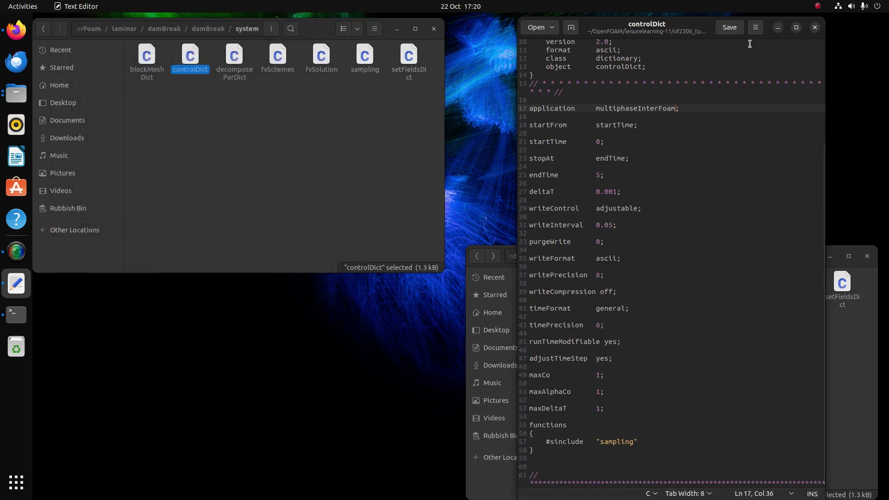
{"action": "left_click", "coordinate": [815, 27]}
Check numberOfSubdomains in the original case's decomposeParDict, select the multiphase counterpart in its folder, then close the editor.
{"action": "double_click", "coordinate": [241, 77]}
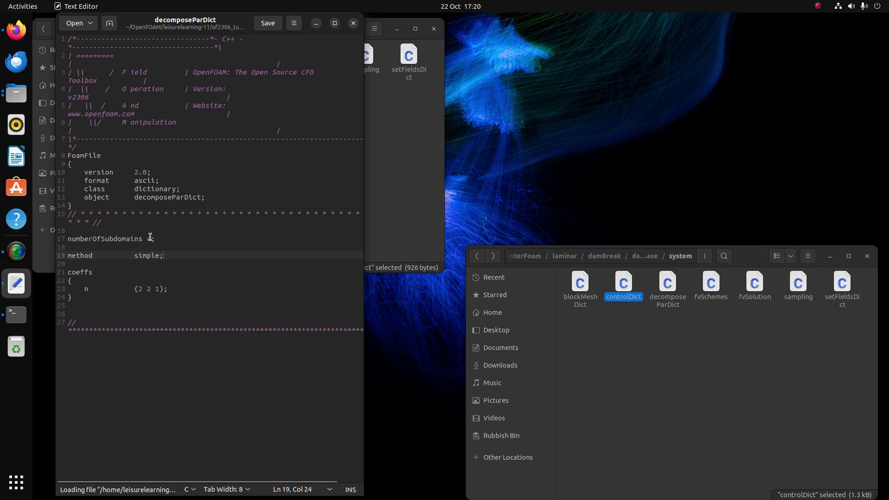
{"action": "left_click_drag", "start_coordinate": [148, 238], "coordinate": [173, 239]}
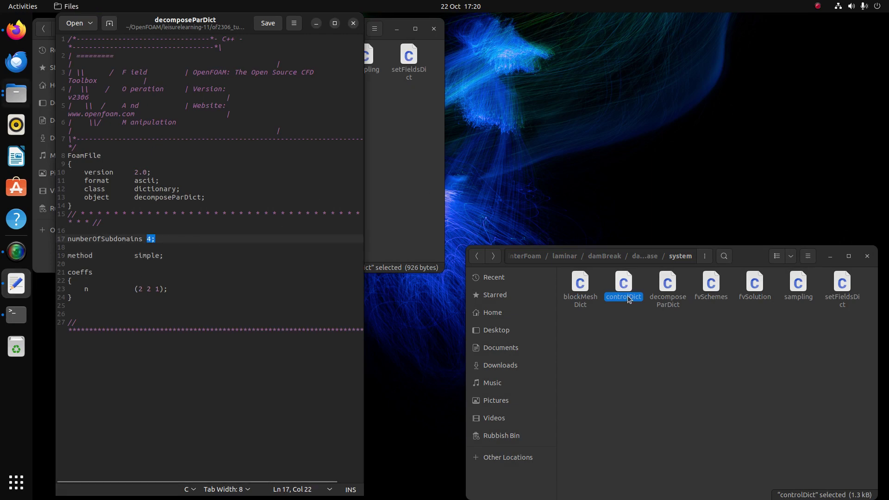
{"action": "left_click", "coordinate": [667, 282]}
{"action": "left_click", "coordinate": [354, 23]}
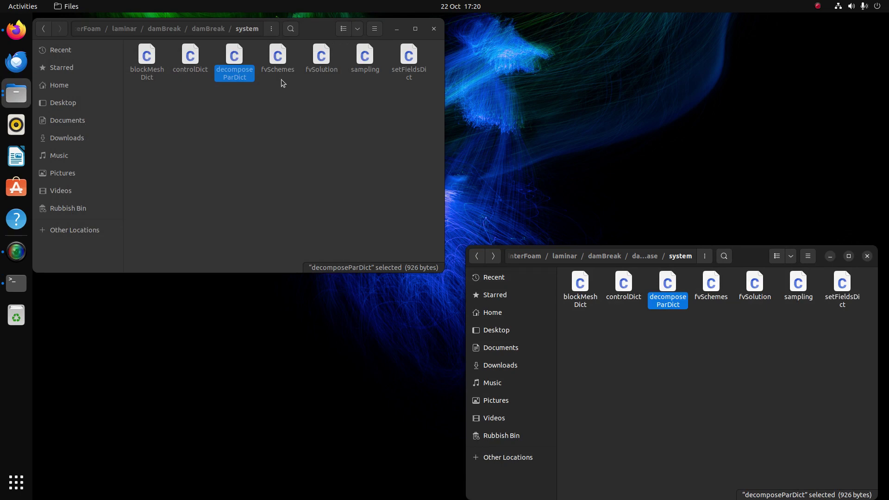
Review the discretisation schemes in the original case's fvSchemes file, then close it.
{"action": "double_click", "coordinate": [278, 58]}
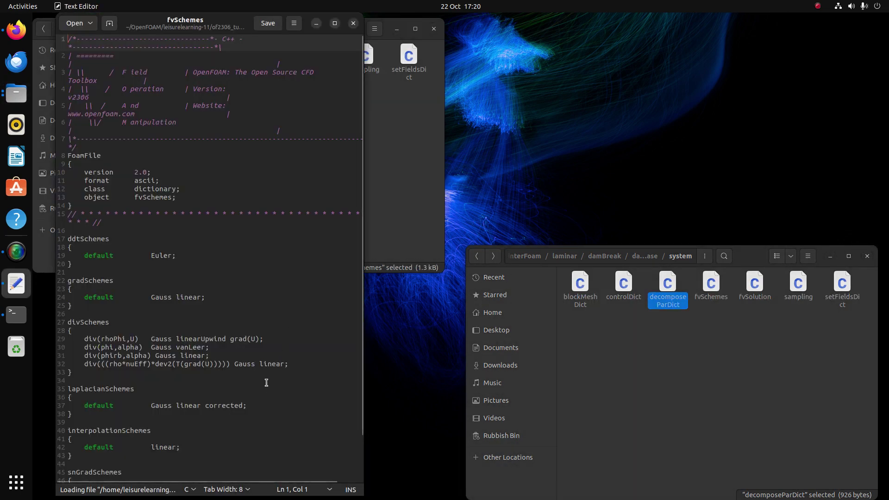
{"action": "scroll", "coordinate": [266, 375], "scroll_direction": "down", "scroll_amount": 2}
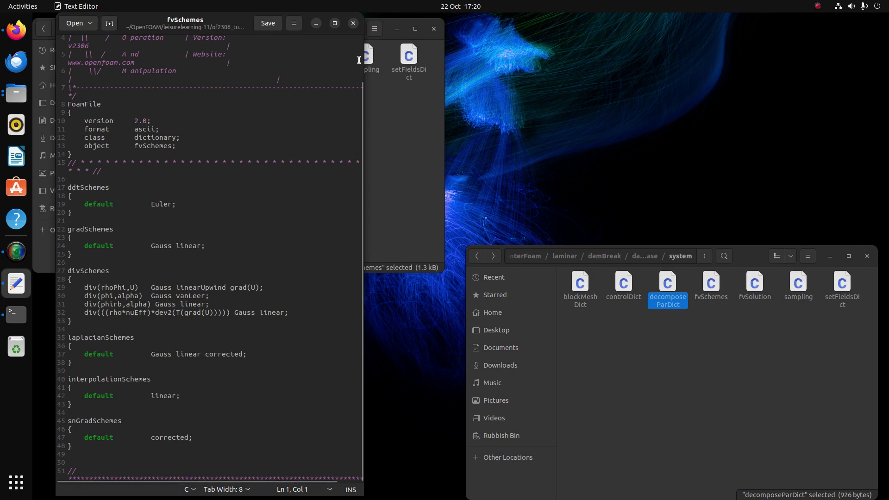
{"action": "left_click", "coordinate": [353, 23]}
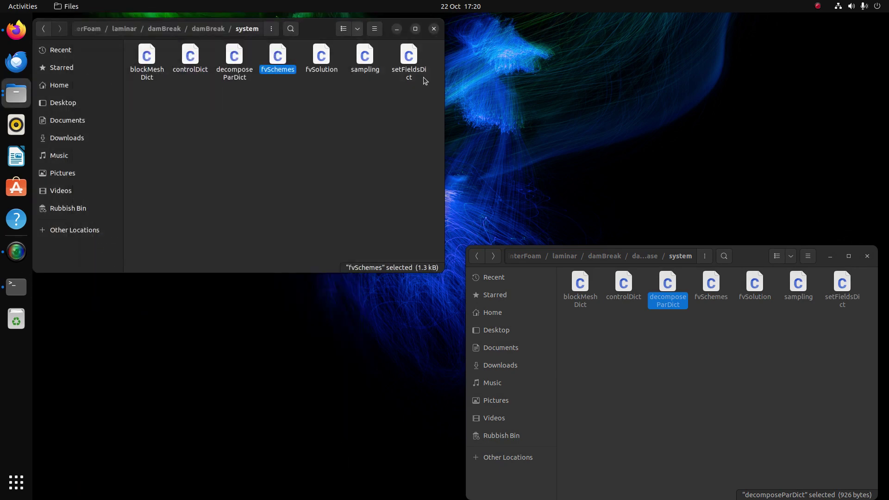
{"action": "left_click", "coordinate": [348, 109]}
Compare the alpha solver entry of the original fvSolution with the multiphase version in a separate editor window, then close both files.
{"action": "double_click", "coordinate": [321, 58]}
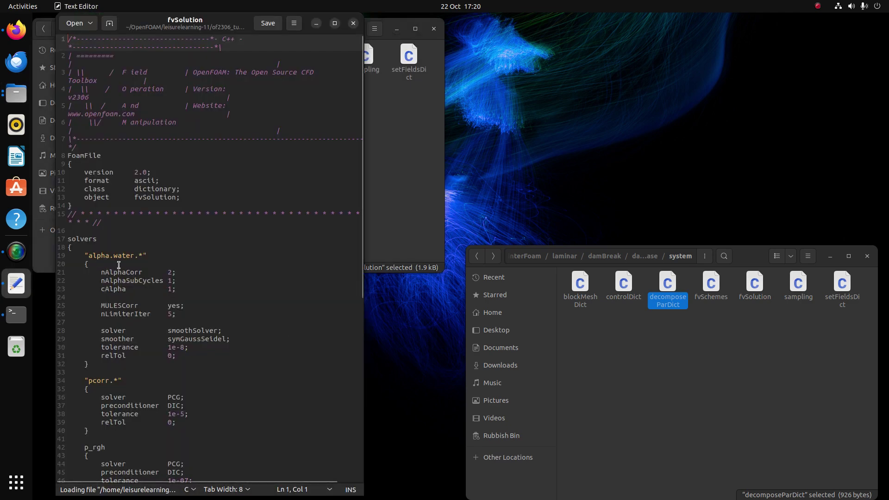
{"action": "scroll", "coordinate": [166, 307], "scroll_direction": "down", "scroll_amount": 10}
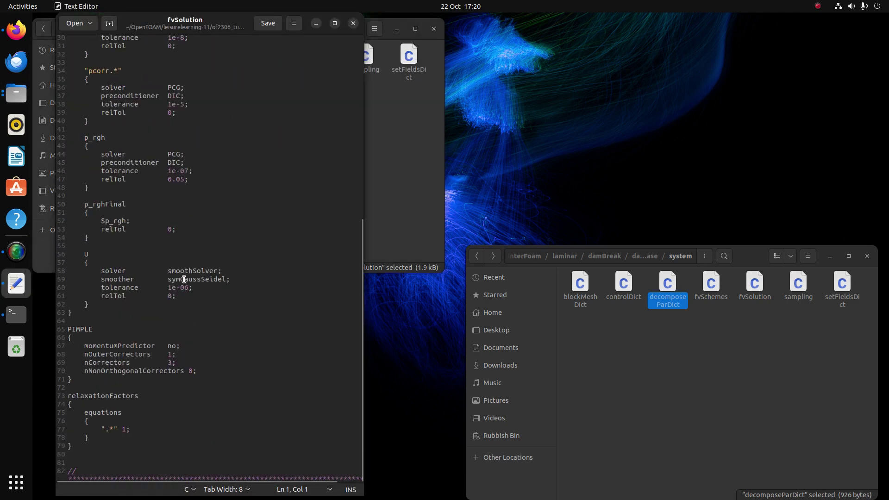
{"action": "scroll", "coordinate": [185, 273], "scroll_direction": "up", "scroll_amount": 10}
{"action": "left_click", "coordinate": [745, 326]}
{"action": "double_click", "coordinate": [754, 283]}
{"action": "left_click_drag", "start_coordinate": [270, 42], "coordinate": [525, 111]}
{"action": "scroll", "coordinate": [611, 232], "scroll_direction": "up", "scroll_amount": 2}
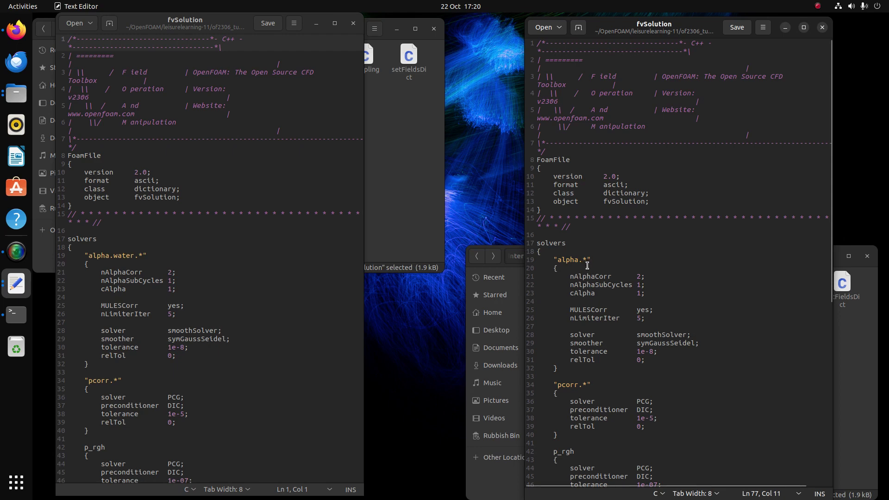
{"action": "left_click", "coordinate": [354, 23]}
{"action": "left_click", "coordinate": [826, 28]}
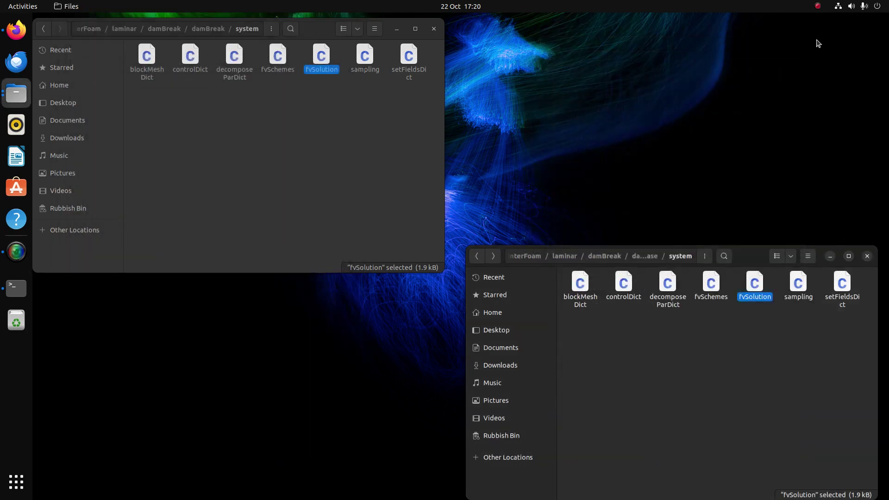
Open both cases' setFieldsDict files side by side and review the multiphase default field values and box regions.
{"action": "double_click", "coordinate": [414, 69]}
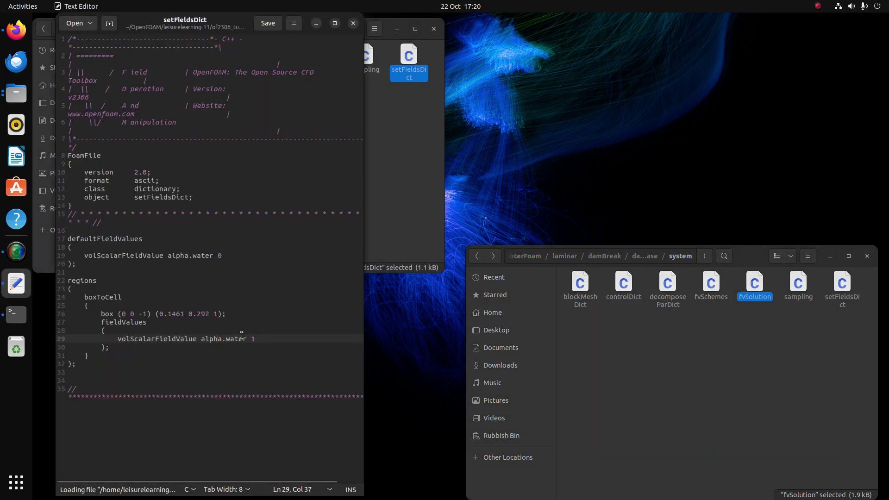
{"action": "double_click", "coordinate": [844, 290]}
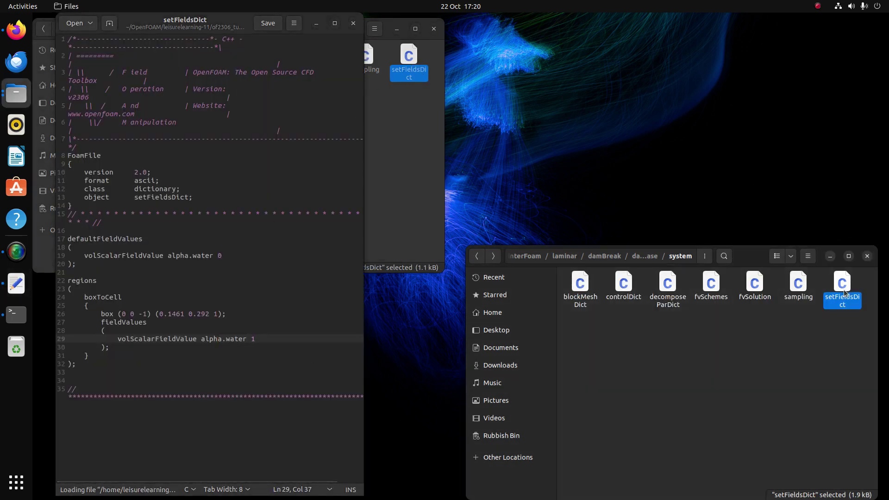
{"action": "left_click_drag", "start_coordinate": [316, 47], "coordinate": [732, 88]}
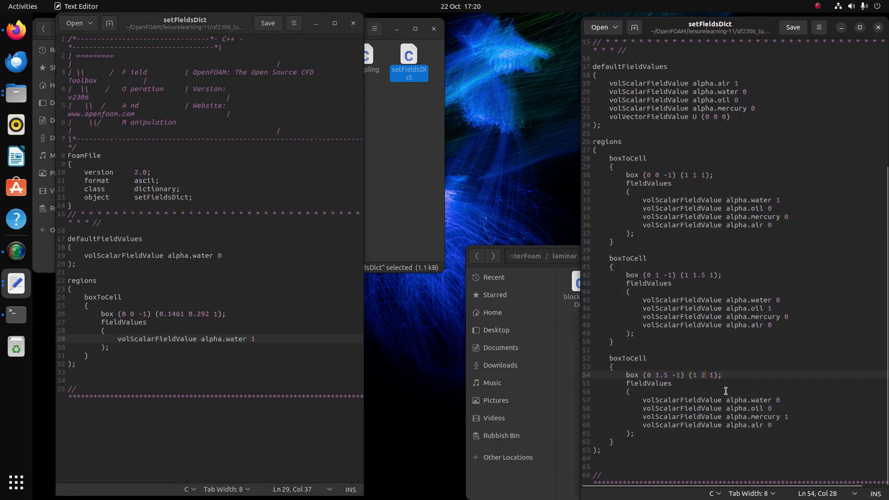
{"action": "scroll", "coordinate": [725, 392], "scroll_direction": "up", "scroll_amount": 5}
{"action": "left_click_drag", "start_coordinate": [730, 293], "coordinate": [609, 260]}
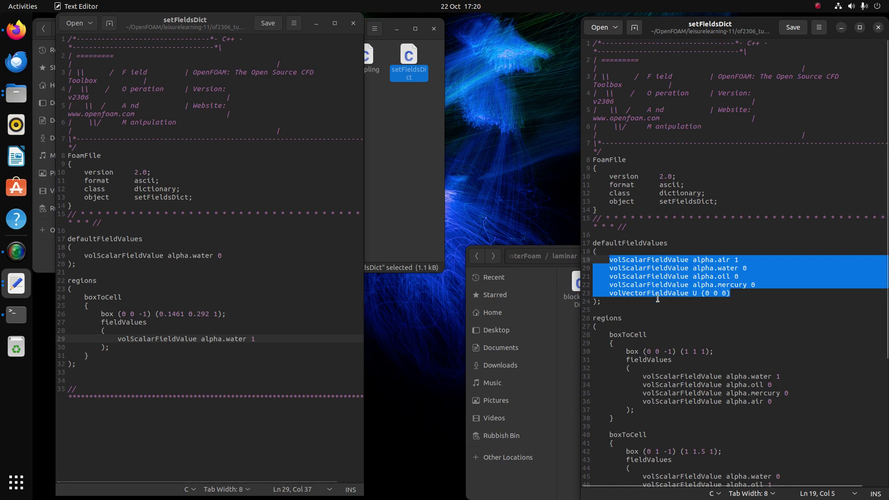
{"action": "scroll", "coordinate": [663, 280], "scroll_direction": "down", "scroll_amount": 4}
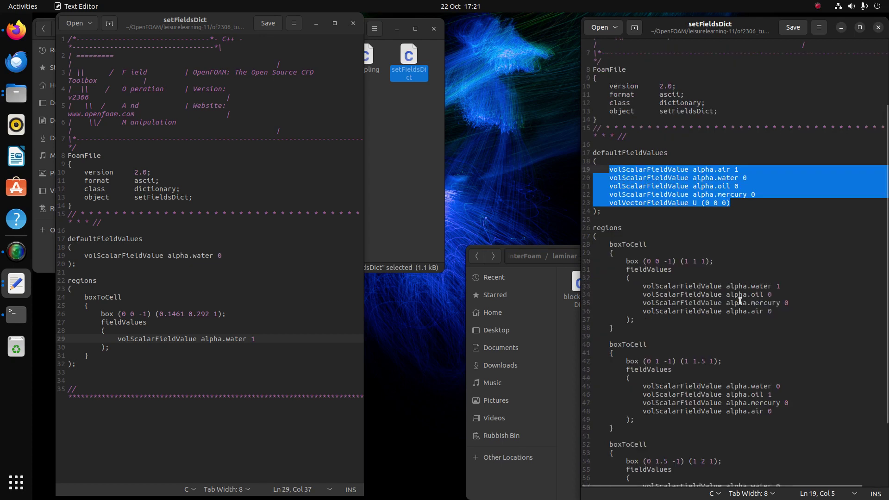
{"action": "scroll", "coordinate": [699, 290], "scroll_direction": "down", "scroll_amount": 3}
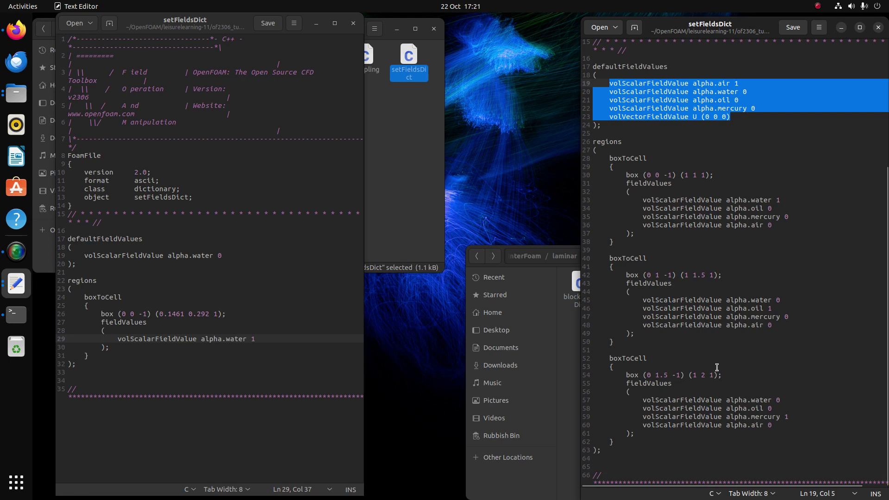
Change the mercury region's box in the multiphase setFieldsDict to (0 2 -1) (1 4 1).
{"action": "left_click", "coordinate": [704, 377]}
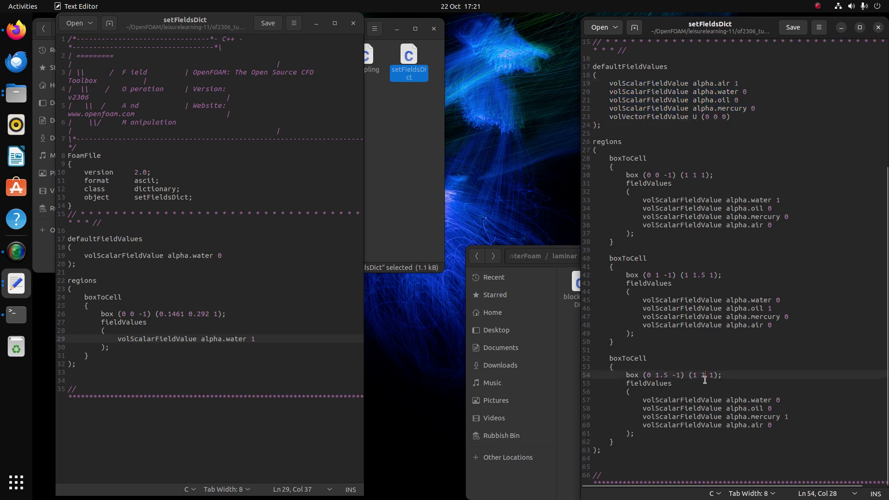
{"action": "key", "text": "BackSpace"}
{"action": "type", "text": "4"}
{"action": "left_click", "coordinate": [671, 378]}
{"action": "key", "text": "BackSpace"}
{"action": "key", "text": "BackSpace"}
{"action": "key", "text": "BackSpace"}
{"action": "type", "text": "2"}
Change the oil region's box to (0 1.5 -1) (1 2 1).
{"action": "left_click", "coordinate": [707, 274]}
{"action": "key", "text": "BackSpace"}
{"action": "key", "text": "BackSpace"}
{"action": "key", "text": "BackSpace"}
{"action": "type", "text": "2"}
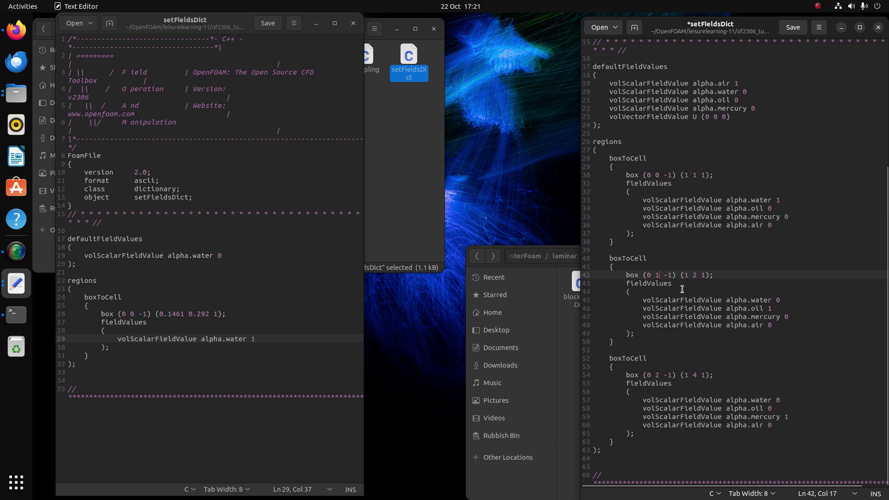
{"action": "type", "text": ".5"}
Change the water region's box to (0 0 -1) (1 1.5 1), save the file and close both setFieldsDict editors.
{"action": "left_click", "coordinate": [699, 175]}
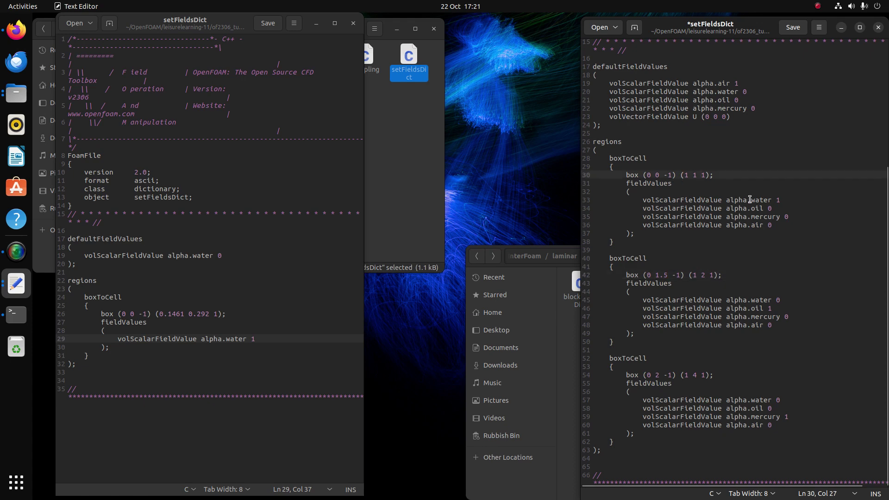
{"action": "type", "text": ".5"}
{"action": "left_click", "coordinate": [803, 30]}
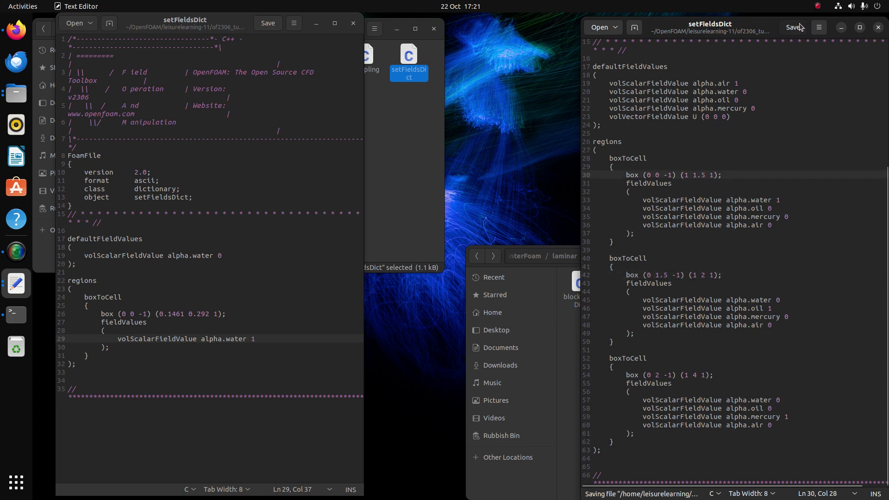
{"action": "left_click", "coordinate": [879, 27]}
{"action": "left_click", "coordinate": [663, 346]}
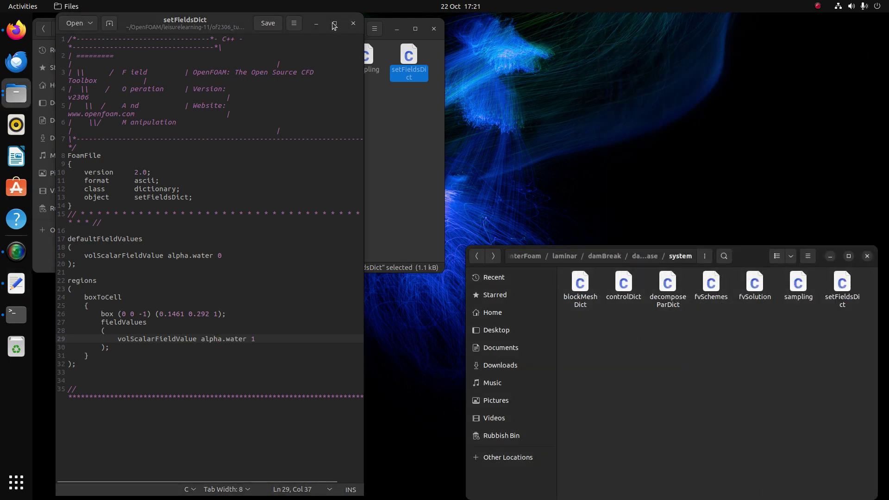
{"action": "left_click", "coordinate": [355, 20]}
Return to the damBreak_multiphase folder, then switch to the Terminal, run of23 and clear the output.
{"action": "left_click", "coordinate": [475, 256]}
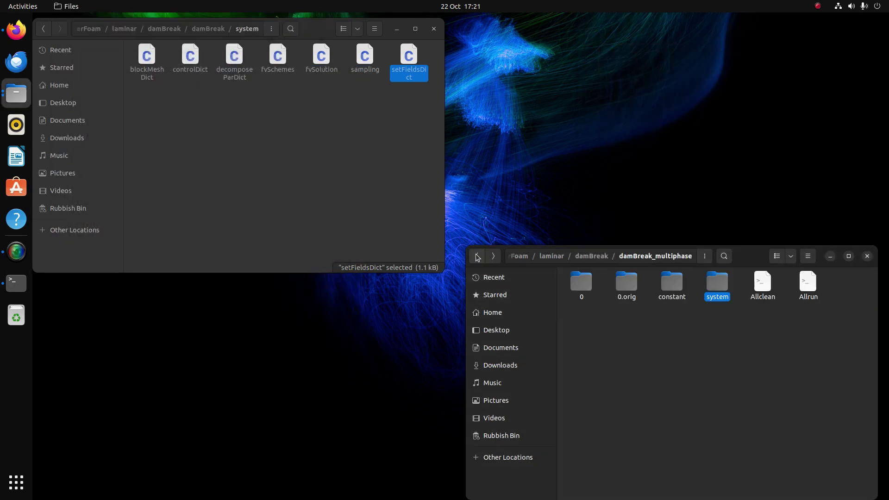
{"action": "left_click", "coordinate": [16, 283]}
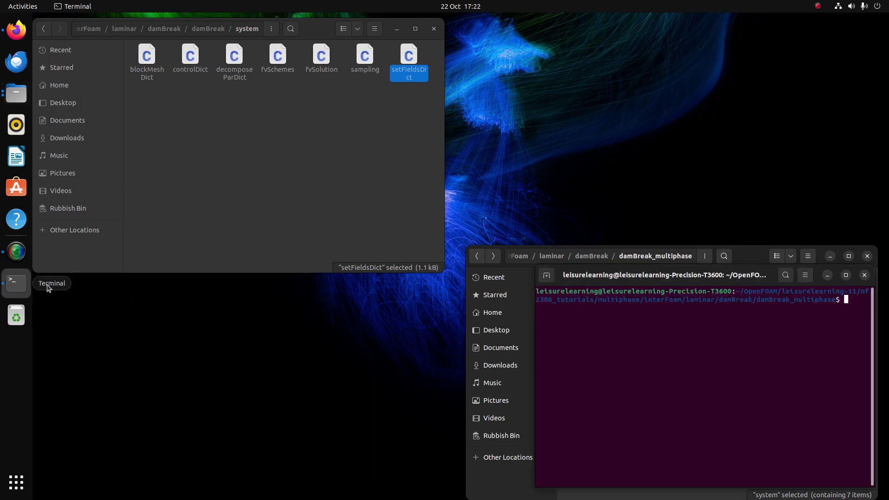
{"action": "left_click_drag", "start_coordinate": [756, 281], "coordinate": [297, 135]}
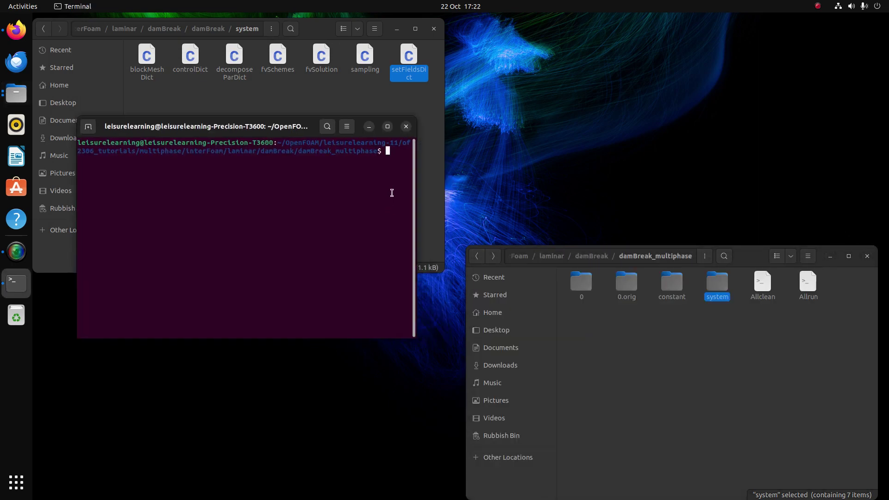
{"action": "type", "text": "conda deactivate"}
{"action": "key", "text": "Up"}
{"action": "key", "text": "Return"}
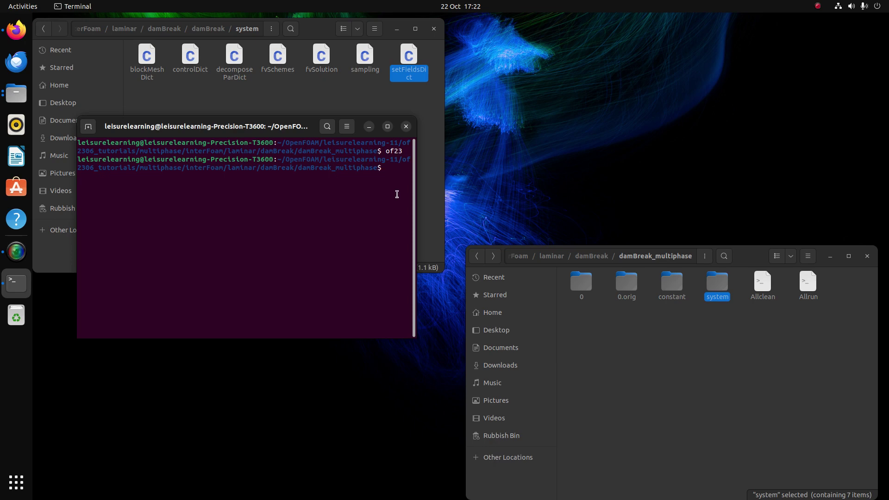
{"action": "type", "text": "clear"}
{"action": "key", "text": "Return"}
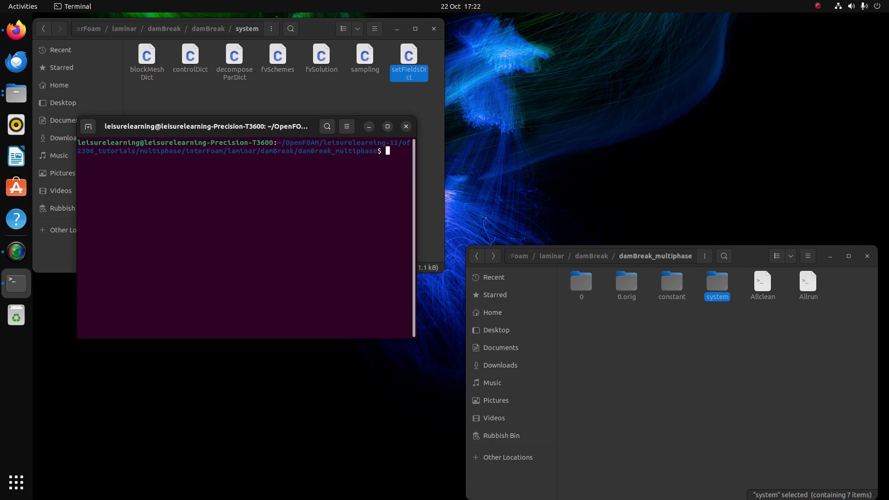
Generate the mesh with blockMesh and initialise the phase regions with setFields.
{"action": "type", "text": "blockMesh"}
{"action": "key", "text": "Return"}
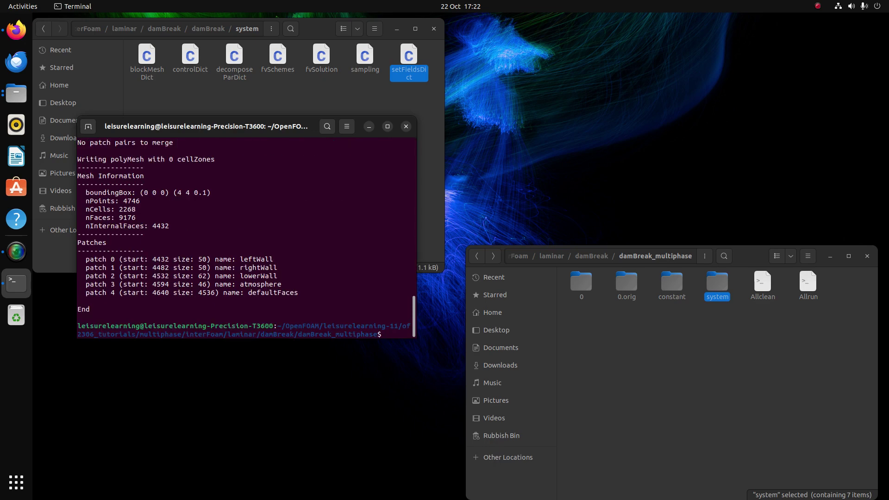
{"action": "type", "text": "setFields"}
{"action": "key", "text": "Return"}
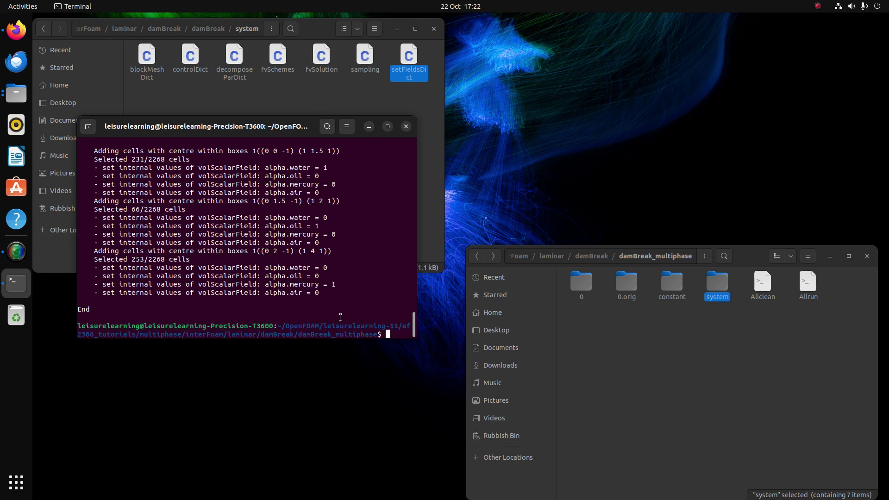
Decompose the multiphase case for parallel running with decomposePar.
{"action": "type", "text": "blockMesh"}
{"action": "key", "text": "BackSpace"}
{"action": "key", "text": "BackSpace"}
{"action": "key", "text": "BackSpace"}
{"action": "key", "text": "BackSpace"}
{"action": "key", "text": "BackSpace"}
{"action": "key", "text": "BackSpace"}
{"action": "key", "text": "BackSpace"}
{"action": "key", "text": "BackSpace"}
{"action": "key", "text": "BackSpace"}
{"action": "key", "text": "BackSpace"}
{"action": "type", "text": "decomposeP"}
{"action": "key", "text": "Tab"}
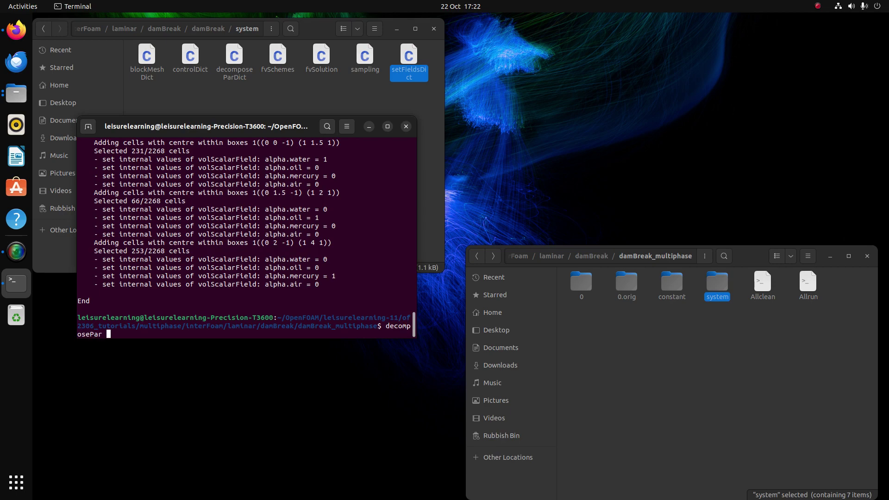
{"action": "key", "text": "Return"}
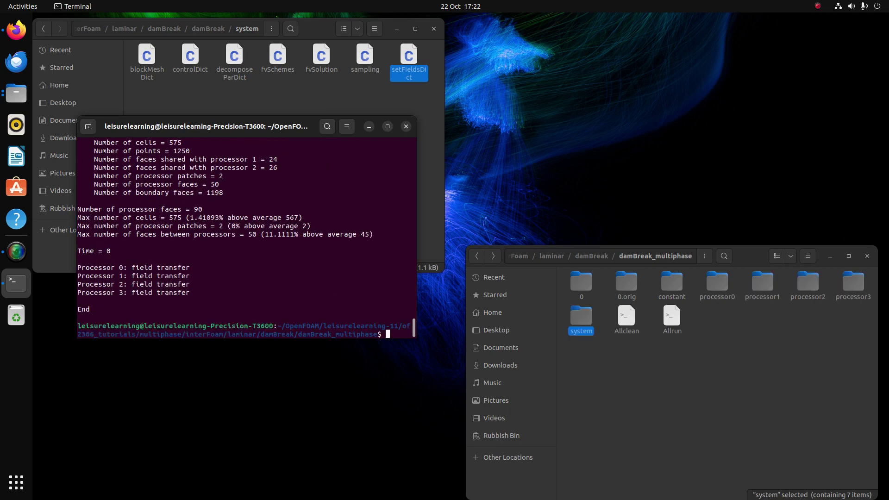
Begin the parallel run command with mpirun -np, without executing it.
{"action": "type", "text": "mpirubn"}
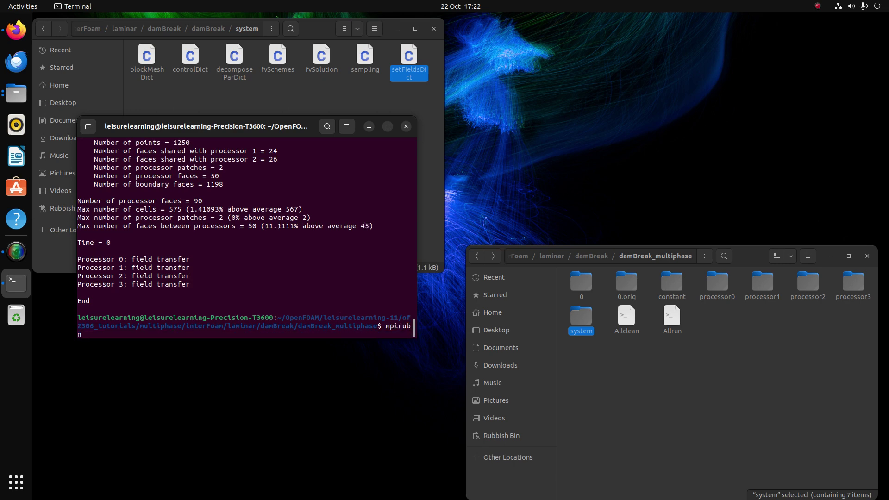
{"action": "key", "text": "BackSpace"}
{"action": "key", "text": "BackSpace"}
{"action": "type", "text": "n -np"}
Switch to Firefox and copy the solver name multiphaseInterFoam from section 1.4, Running the case, of the PDF report.
{"action": "left_click", "coordinate": [16, 30]}
{"action": "left_click_drag", "start_coordinate": [887, 152], "coordinate": [888, 498]}
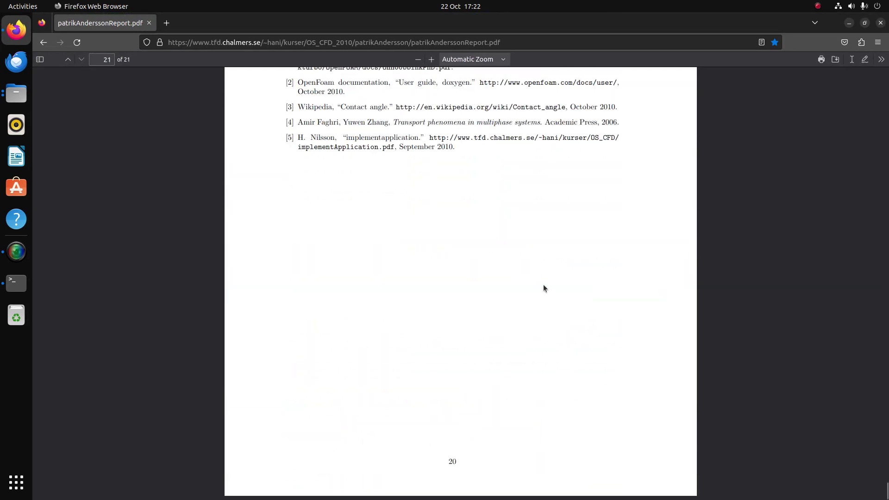
{"action": "scroll", "coordinate": [543, 285], "scroll_direction": "up", "scroll_amount": 15}
{"action": "scroll", "coordinate": [535, 275], "scroll_direction": "up", "scroll_amount": 20}
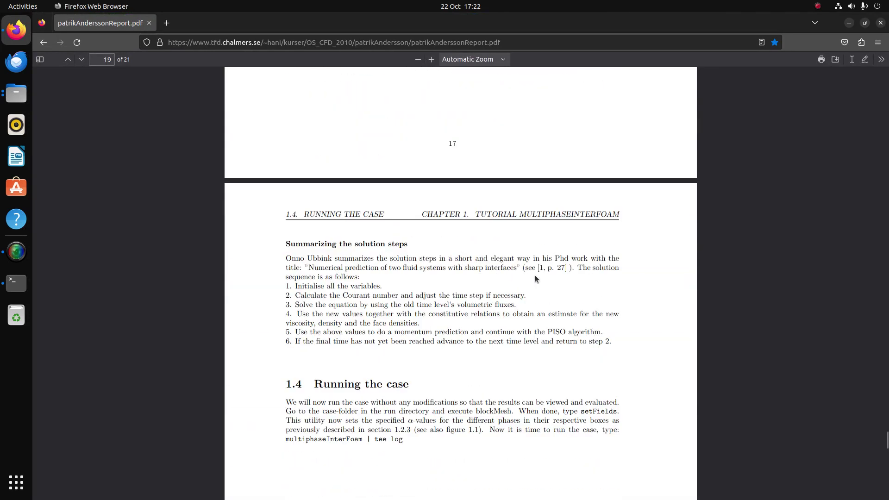
{"action": "scroll", "coordinate": [523, 275], "scroll_direction": "down", "scroll_amount": 5}
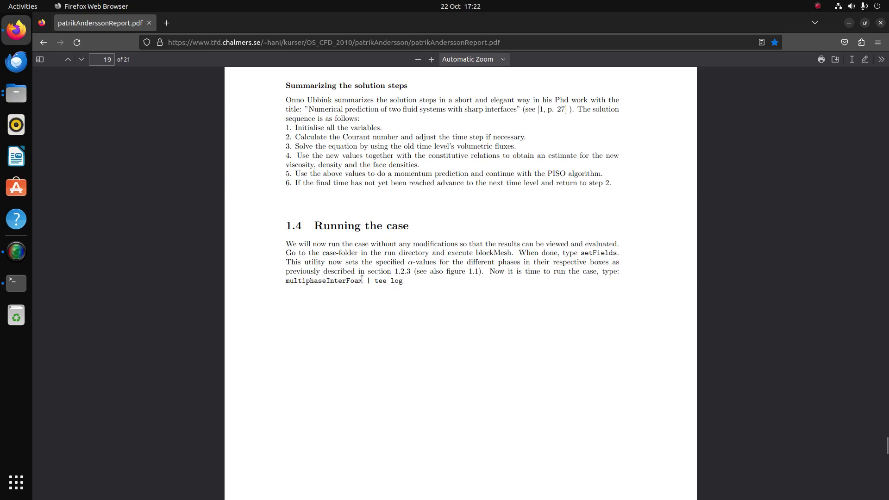
{"action": "left_click_drag", "start_coordinate": [363, 279], "coordinate": [284, 280]}
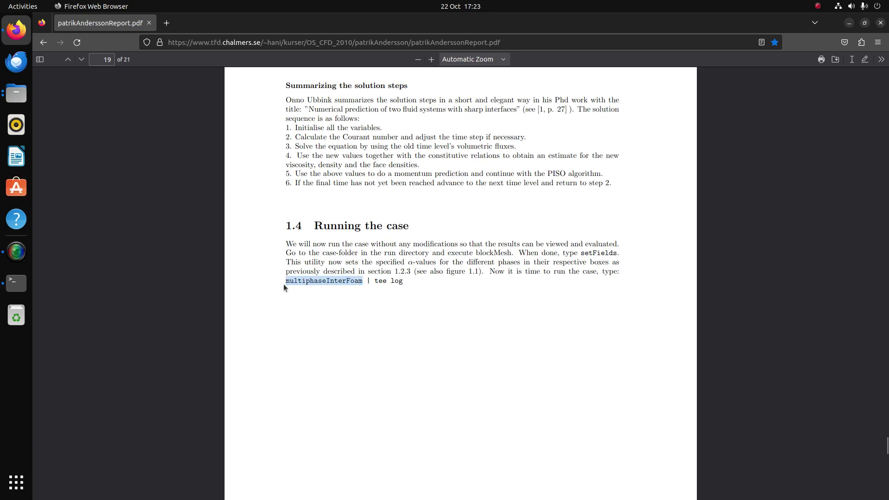
{"action": "right_click", "coordinate": [325, 279]}
{"action": "left_click", "coordinate": [346, 289]}
Switch back to the terminal, complete the pending command with the copied solver name and -parallel, and try to run it.
{"action": "key", "text": "alt+Tab"}
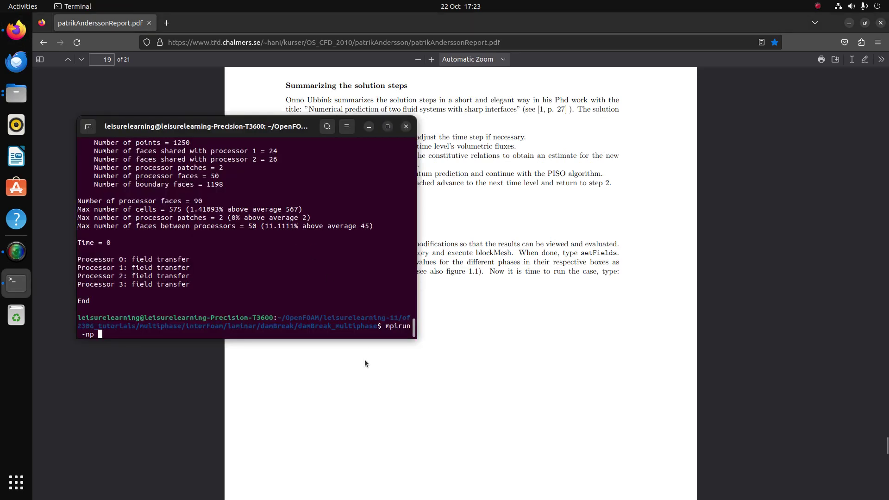
{"action": "right_click", "coordinate": [101, 336]}
{"action": "left_click", "coordinate": [123, 367]}
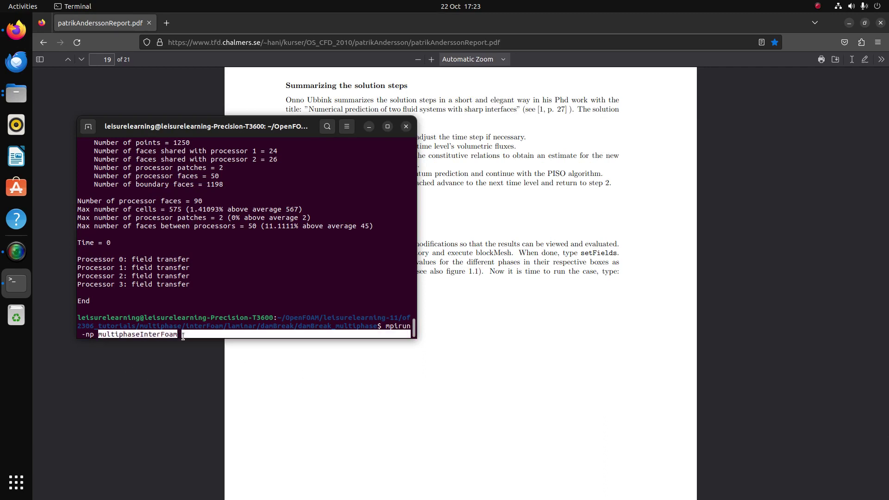
{"action": "key", "text": "Left"}
{"action": "key", "text": "Left"}
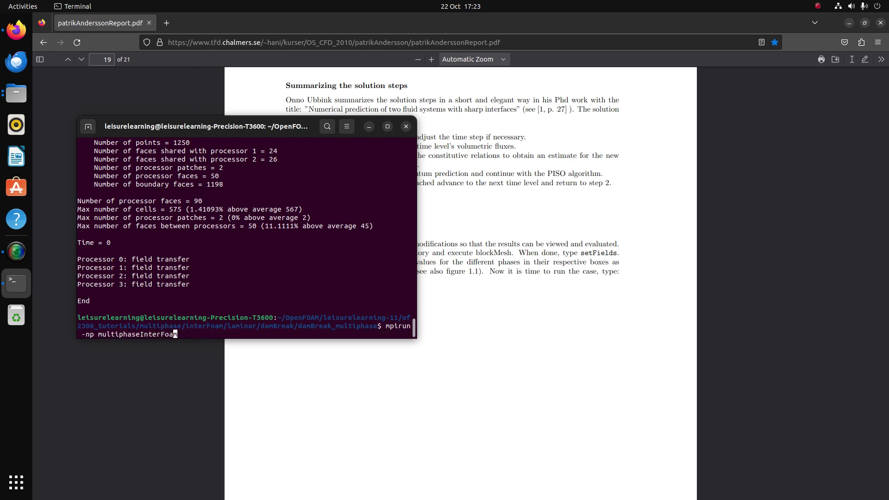
{"action": "key", "text": "Right"}
{"action": "key", "text": "Right"}
{"action": "type", "text": "-parallel"}
{"action": "key", "text": "Return"}
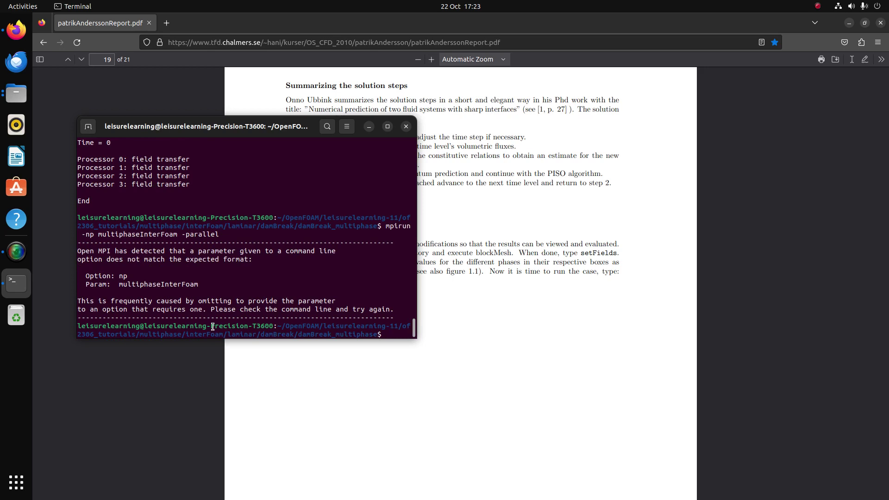
Recall the failed command, add the process count 4, and run mpirun -np 4 multiphaseInterFoam -parallel.
{"action": "key", "text": "Up"}
{"action": "key", "text": "Left"}
{"action": "key", "text": "Left"}
{"action": "key", "text": "Left"}
{"action": "key", "text": "Left"}
{"action": "key", "text": "Left"}
{"action": "key", "text": "Left"}
{"action": "key", "text": "Left"}
{"action": "key", "text": "Left"}
{"action": "key", "text": "Left"}
{"action": "key", "text": "Left"}
{"action": "key", "text": "Left"}
{"action": "key", "text": "Left"}
{"action": "key", "text": "Left"}
{"action": "key", "text": "Left"}
{"action": "key", "text": "Left"}
{"action": "key", "text": "Left"}
{"action": "key", "text": "Left"}
{"action": "key", "text": "Left"}
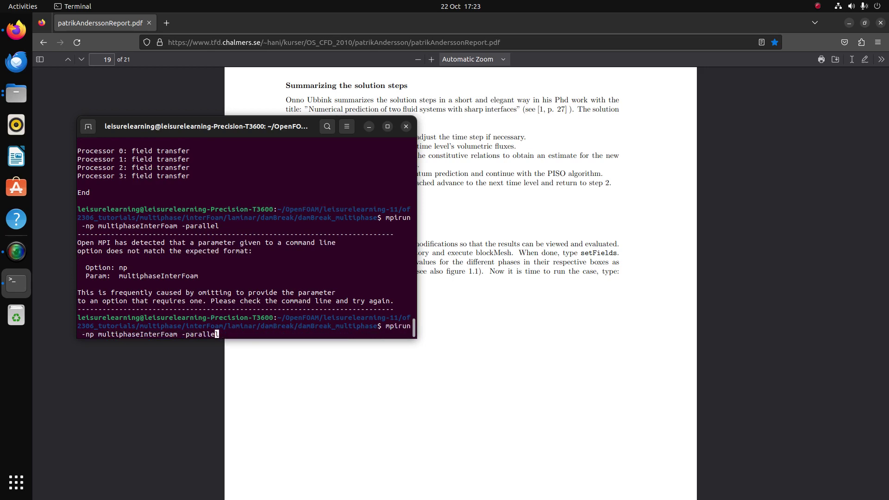
{"action": "key", "text": "Left"}
{"action": "key", "text": "Left"}
{"action": "key", "text": "Left"}
{"action": "key", "text": "Left"}
{"action": "key", "text": "Left"}
{"action": "key", "text": "Left"}
{"action": "key", "text": "Left"}
{"action": "key", "text": "Left"}
{"action": "key", "text": "Left"}
{"action": "key", "text": "Left"}
{"action": "key", "text": "Left"}
{"action": "type", "text": "4"}
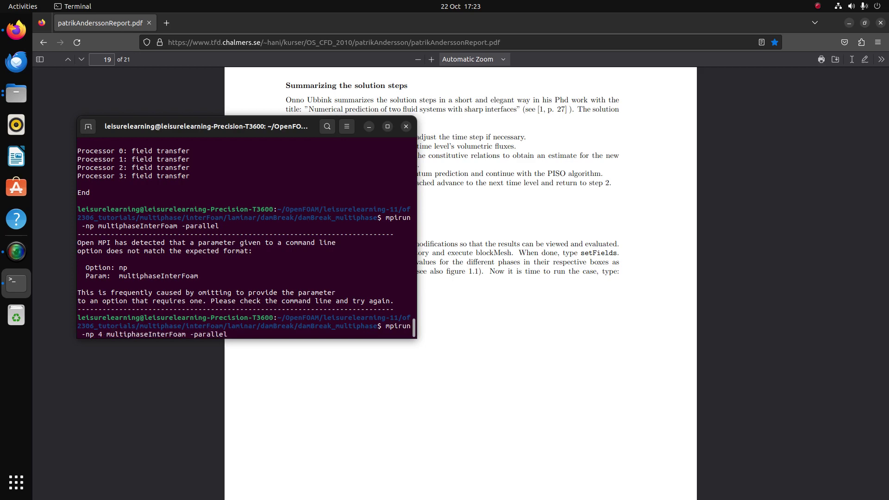
{"action": "key", "text": "Return"}
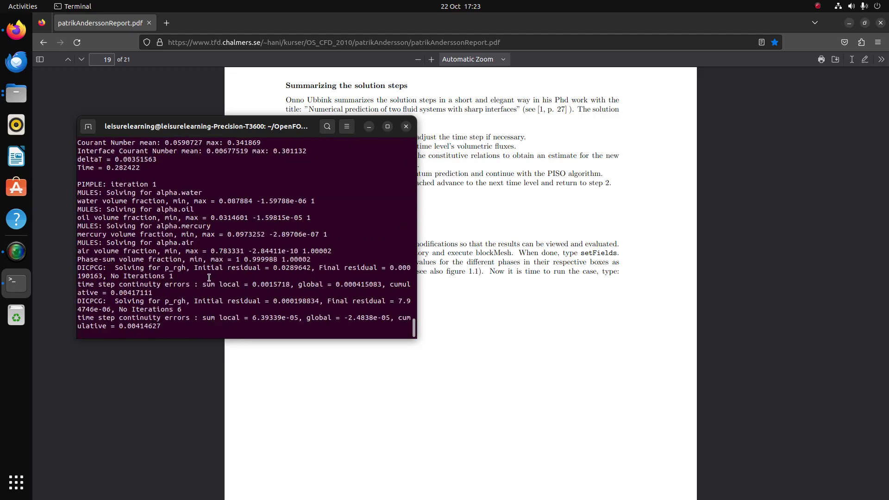
Check the time folders being written in the case's processor0 folder, glancing through the PDF report while the solver runs.
{"action": "left_click", "coordinate": [16, 94]}
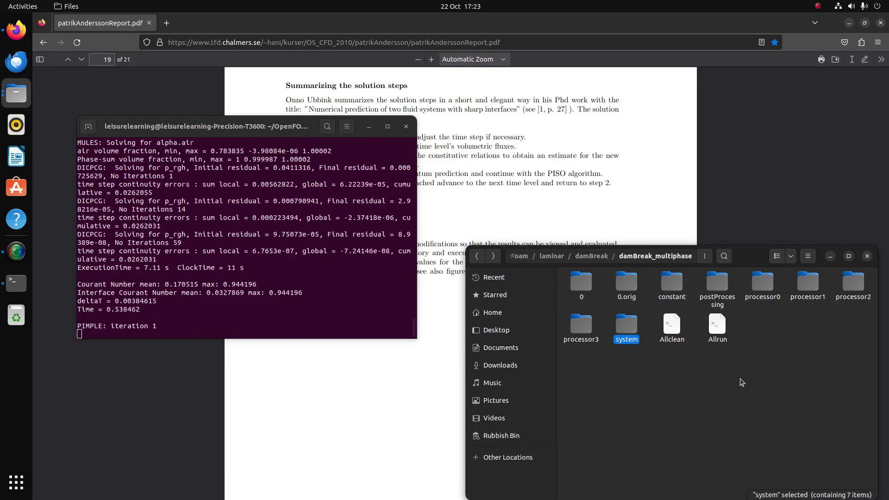
{"action": "double_click", "coordinate": [766, 288]}
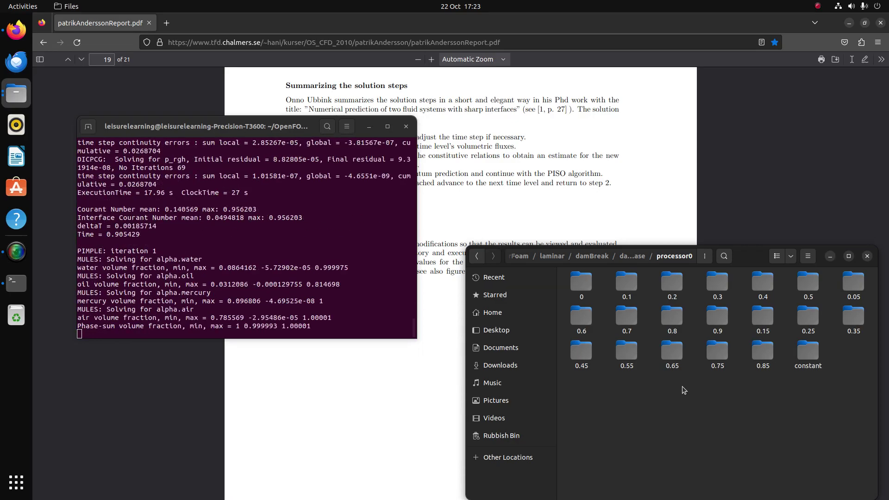
{"action": "left_click", "coordinate": [888, 313]}
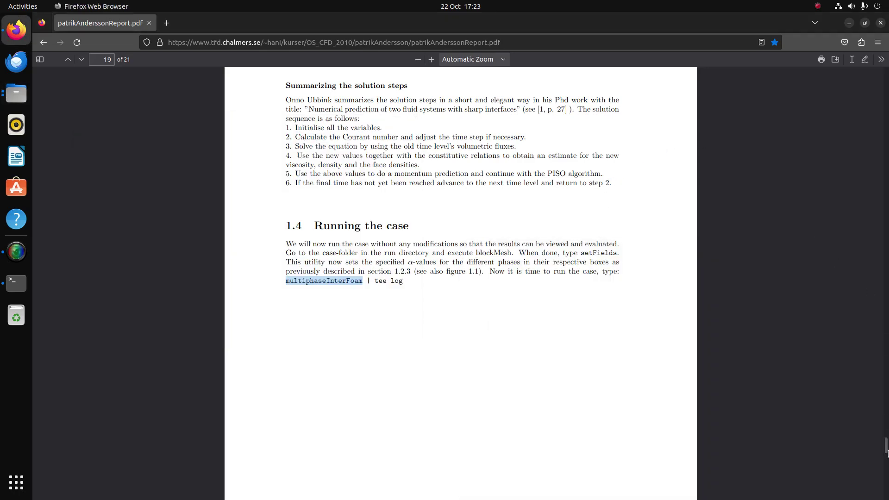
{"action": "left_click", "coordinate": [888, 313]}
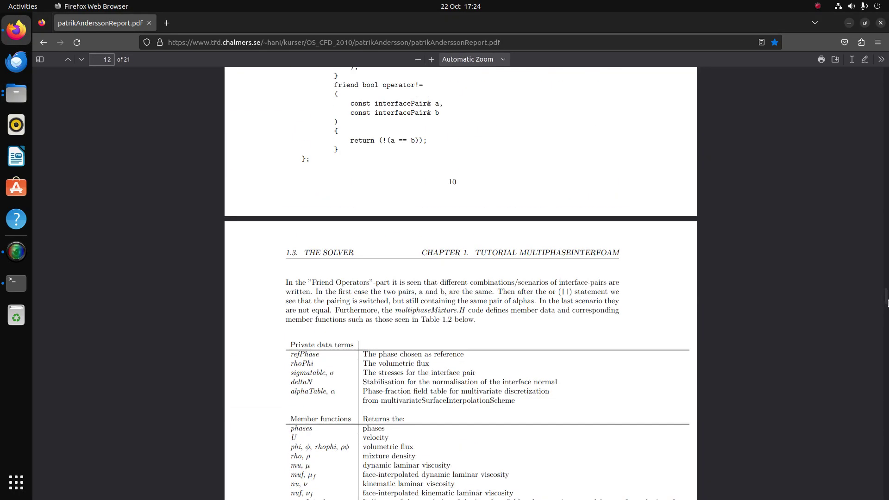
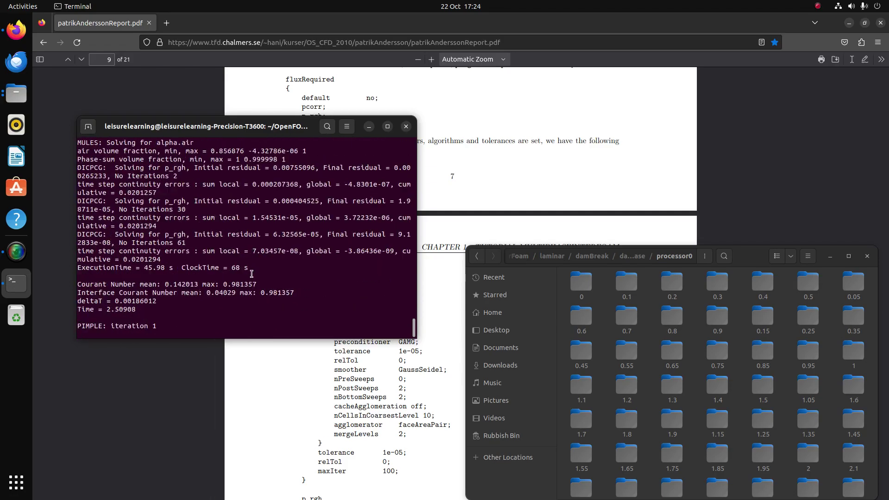
{"action": "scroll", "coordinate": [713, 400], "scroll_direction": "down", "scroll_amount": 2}
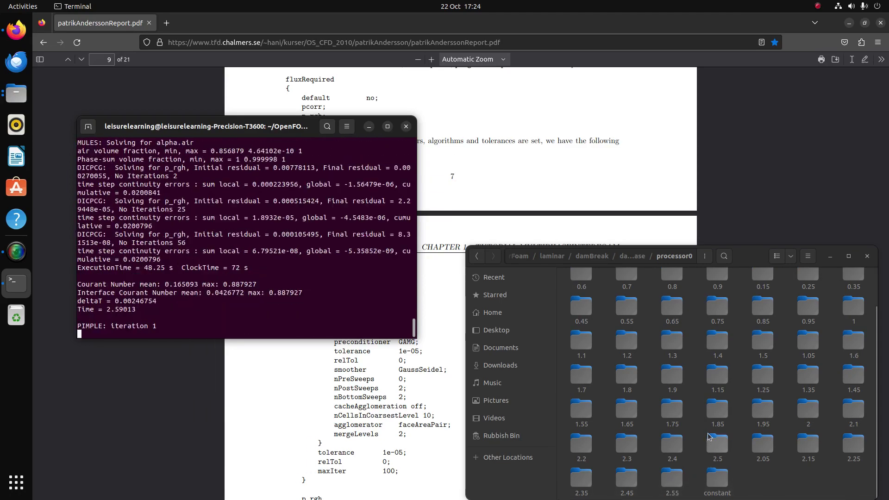
{"action": "left_click", "coordinate": [477, 256]}
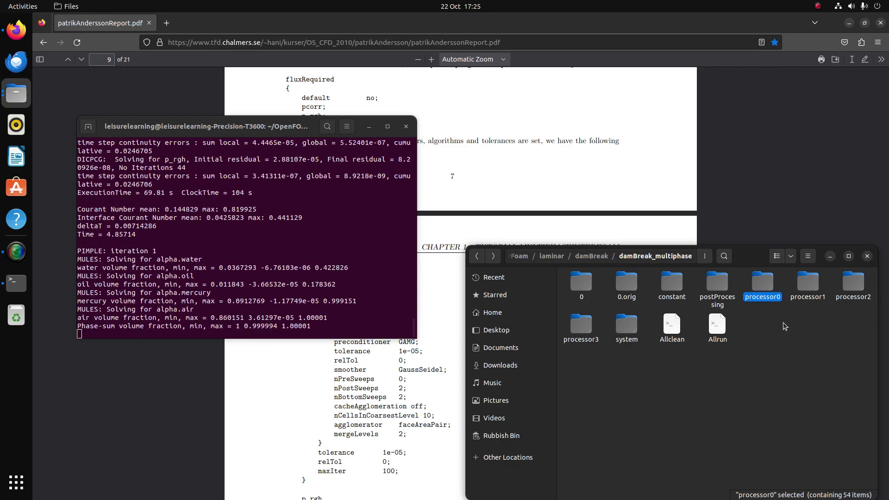
{"action": "double_click", "coordinate": [763, 297]}
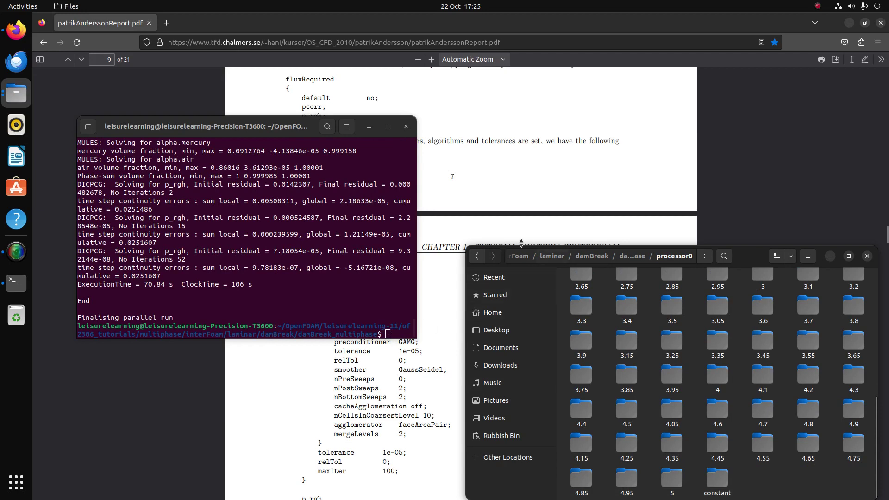
{"action": "key", "text": "alt+Left"}
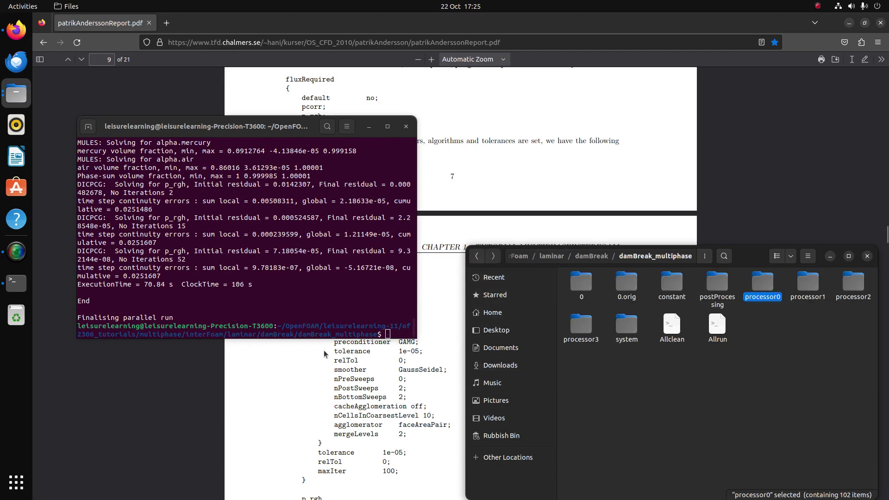
Reconstruct the parallel results with reconstructPar and look through the time folders in the damBreak_multiphase case.
{"action": "left_click", "coordinate": [394, 333]}
{"action": "key", "text": "Up"}
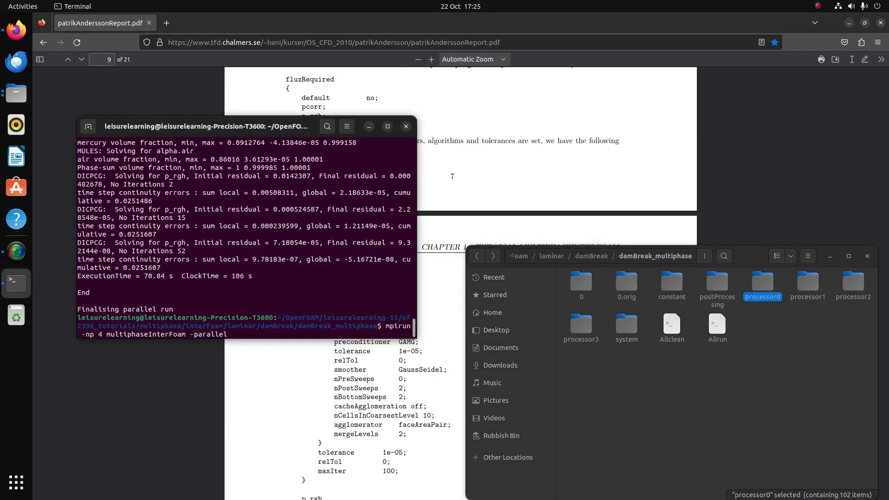
{"action": "key", "text": "Down"}
{"action": "type", "text": "recons"}
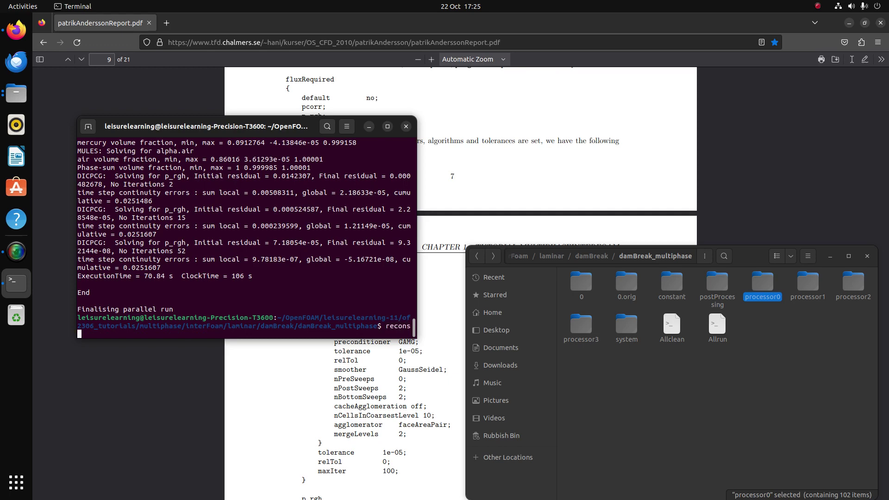
{"action": "type", "text": "tructPar"}
{"action": "key", "text": "Return"}
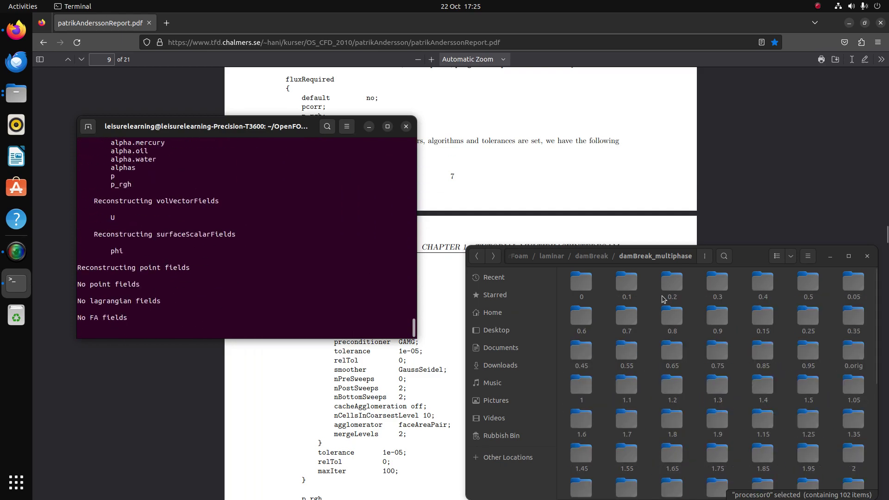
{"action": "scroll", "coordinate": [681, 372], "scroll_direction": "down", "scroll_amount": 1}
{"action": "scroll", "coordinate": [681, 372], "scroll_direction": "down", "scroll_amount": 6}
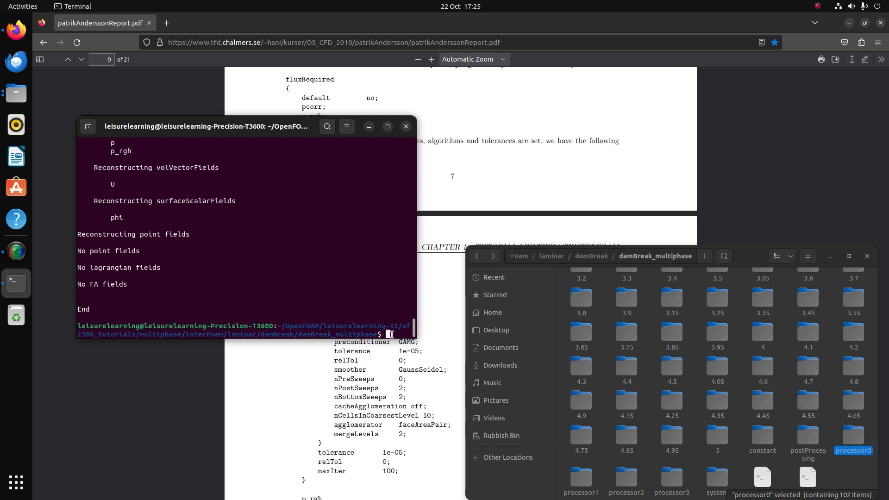
Launch ParaView on the reconstructed case with paraFoam and dismiss the welcome window.
{"action": "type", "text": "paraFoam"}
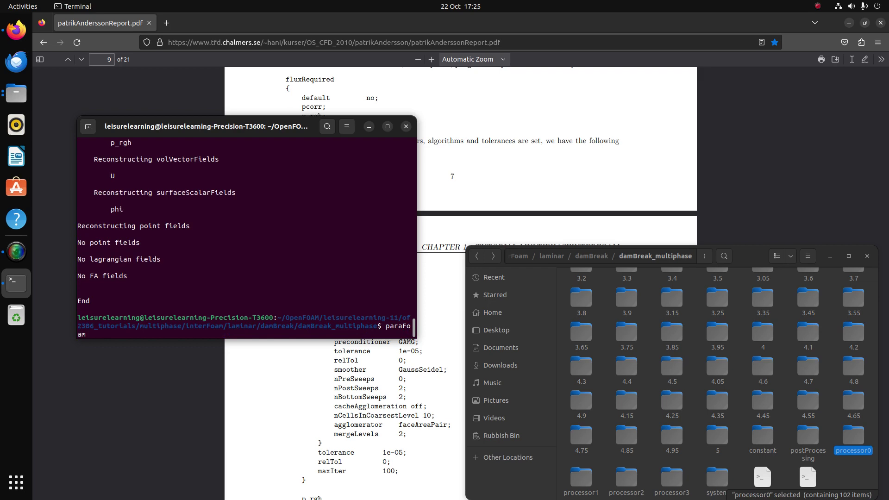
{"action": "key", "text": "Return"}
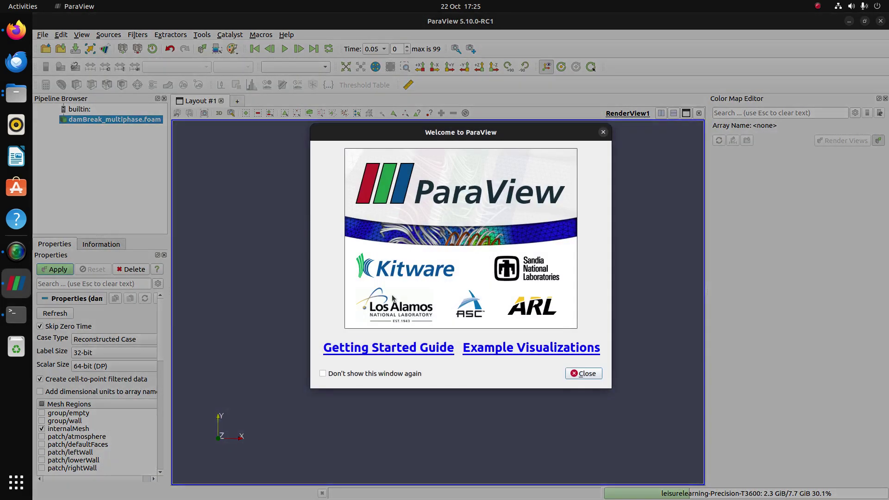
{"action": "left_click", "coordinate": [595, 375]}
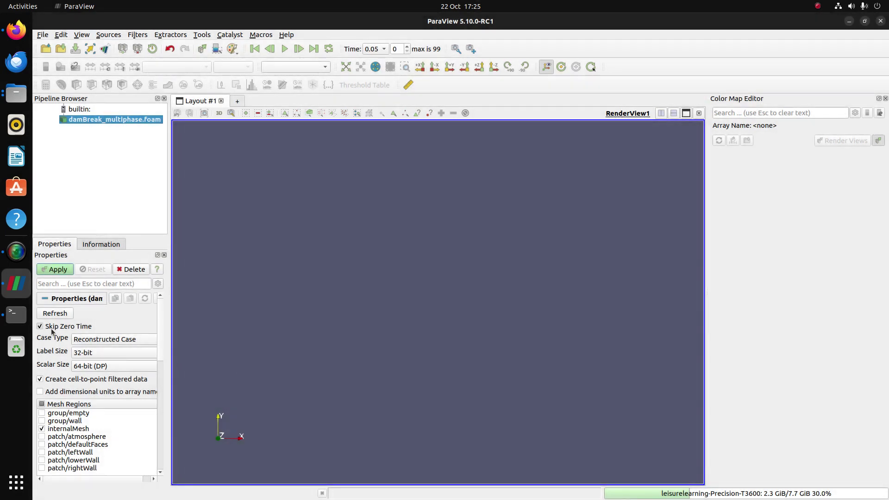
Load all mesh regions with Skip Zero Time disabled, and colour the case by the alphas point field.
{"action": "left_click", "coordinate": [40, 326]}
{"action": "left_click", "coordinate": [55, 314]}
{"action": "left_click", "coordinate": [69, 266]}
{"action": "left_click", "coordinate": [65, 404]}
{"action": "left_click", "coordinate": [71, 269]}
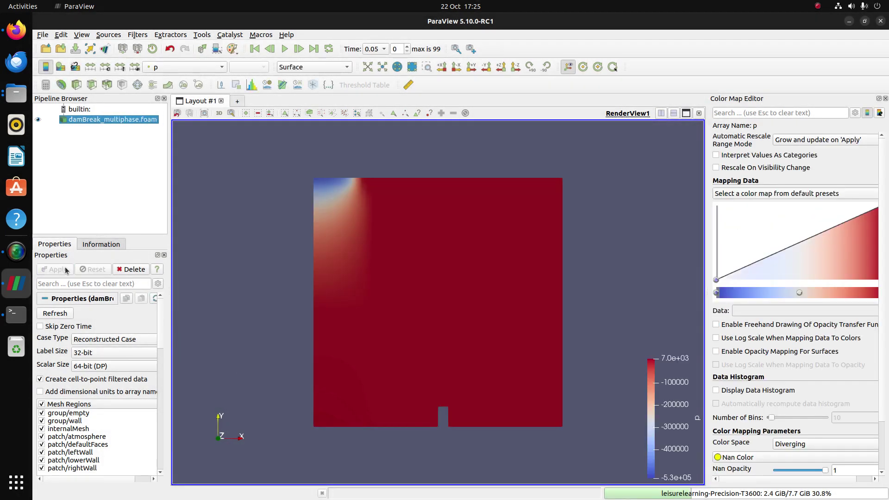
{"action": "left_click", "coordinate": [212, 68]}
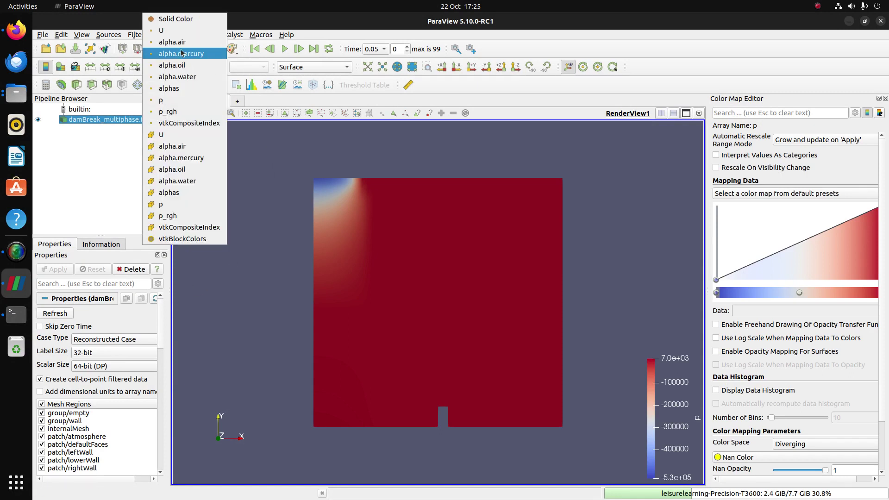
{"action": "left_click", "coordinate": [180, 89]}
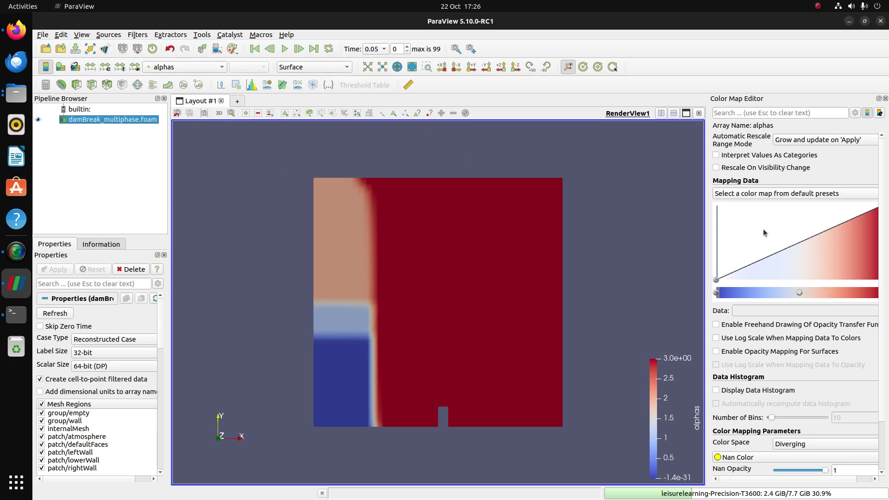
Refresh the case's list of times, view the field at time 0, and return to time 0.05.
{"action": "left_click", "coordinate": [376, 48]}
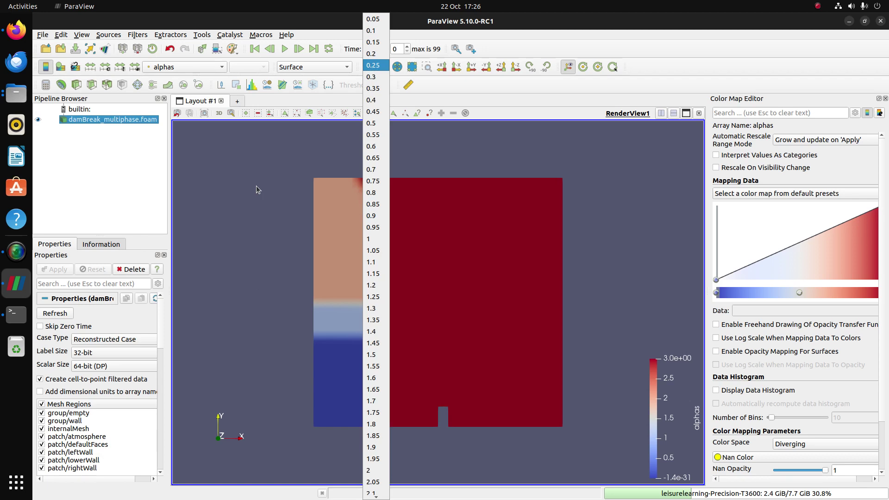
{"action": "left_click", "coordinate": [53, 316]}
{"action": "left_click", "coordinate": [376, 48]}
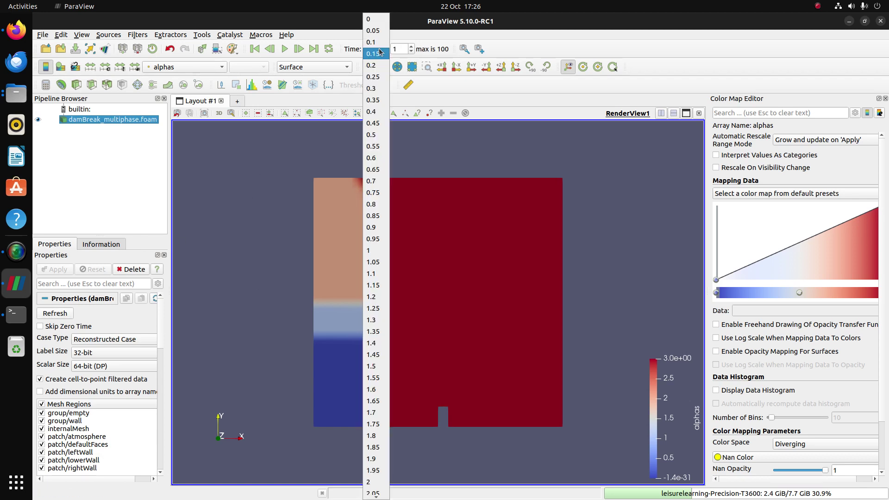
{"action": "left_click", "coordinate": [374, 20]}
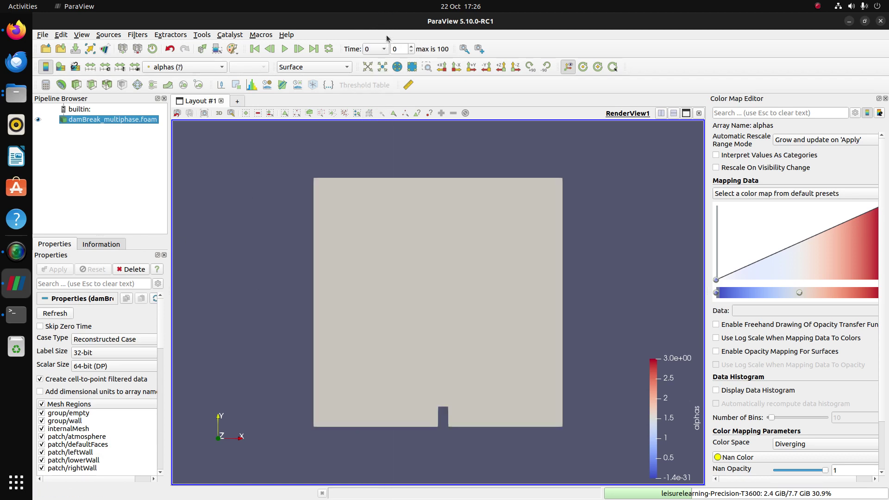
{"action": "left_click", "coordinate": [383, 51]}
{"action": "left_click", "coordinate": [375, 35]}
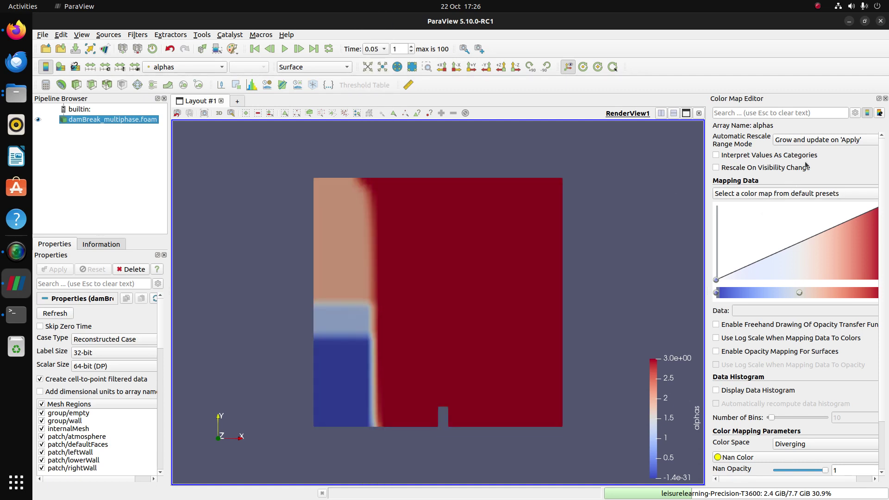
Try the X Ray colour preset on the alphas field.
{"action": "left_click", "coordinate": [818, 140]}
{"action": "left_click", "coordinate": [817, 142]}
{"action": "left_click", "coordinate": [803, 194]}
{"action": "left_click", "coordinate": [784, 259]}
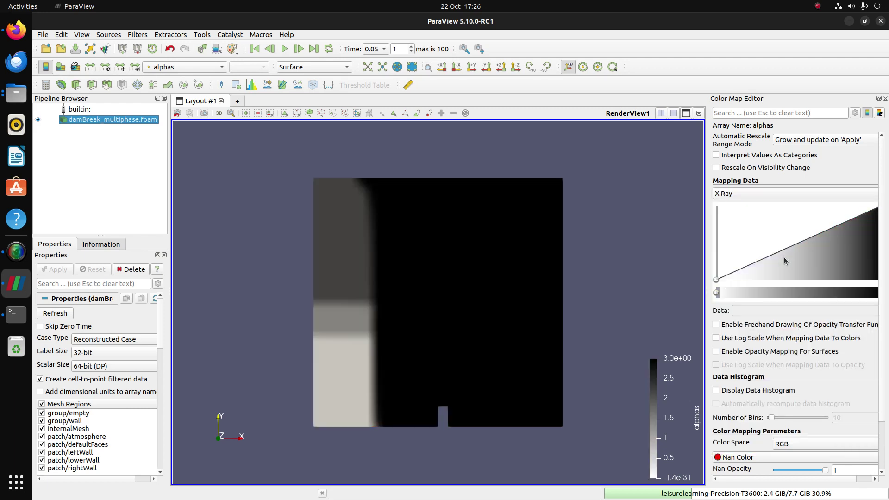
Set the alphas colour map's automatic rescale range mode to Never and apply the Rainbow Desaturated preset.
{"action": "left_click", "coordinate": [822, 143]}
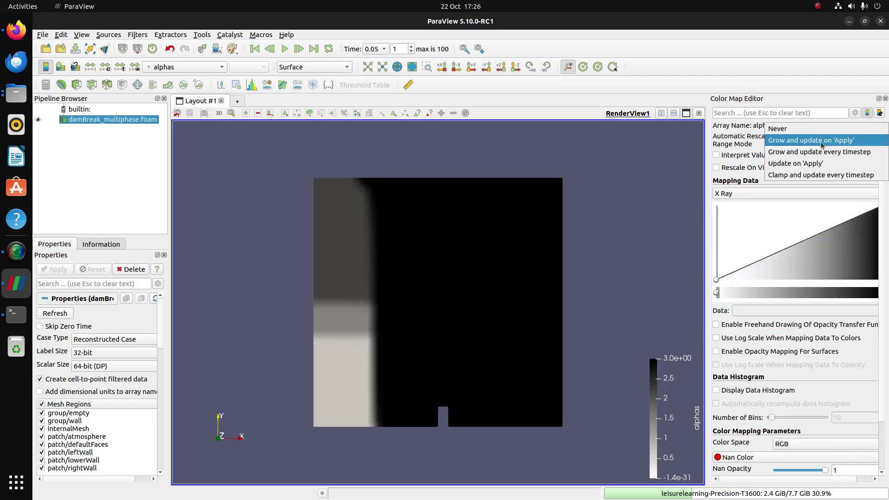
{"action": "left_click", "coordinate": [819, 129]}
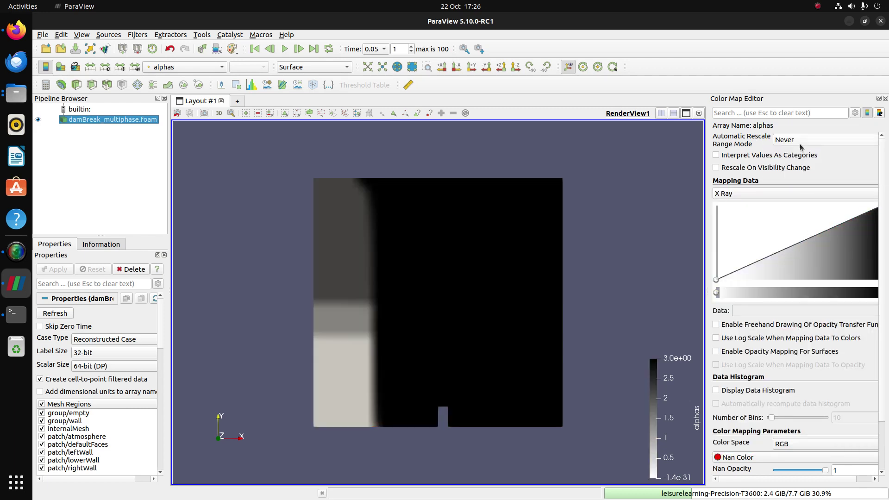
{"action": "left_click", "coordinate": [781, 194]}
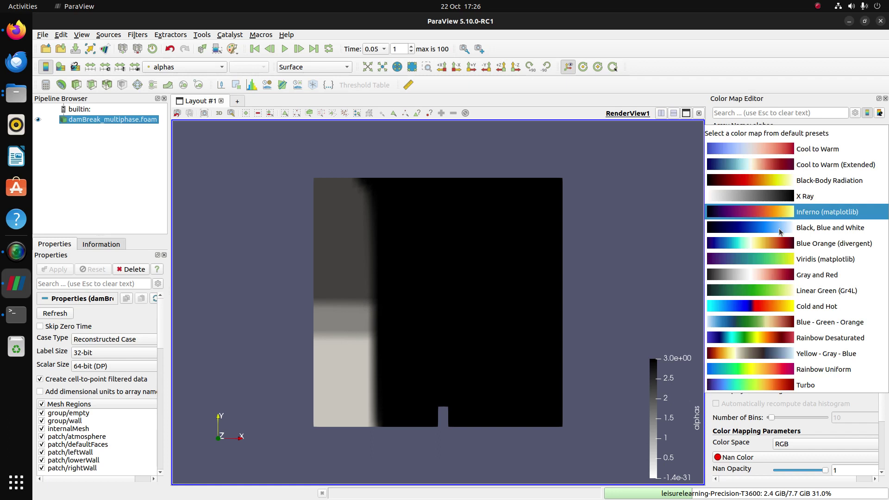
{"action": "left_click", "coordinate": [757, 338]}
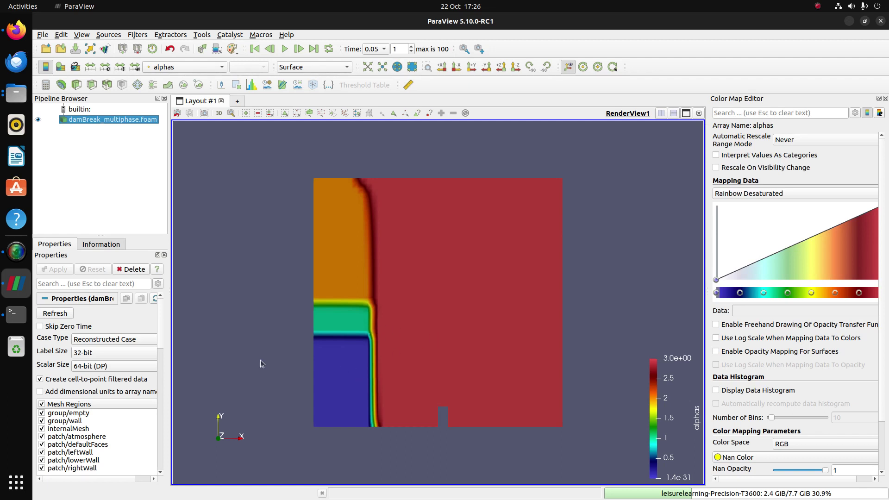
Place the alphas colour legend horizontally beneath the model and play the time animation through twice.
{"action": "scroll", "coordinate": [257, 352], "scroll_direction": "down", "scroll_amount": 2}
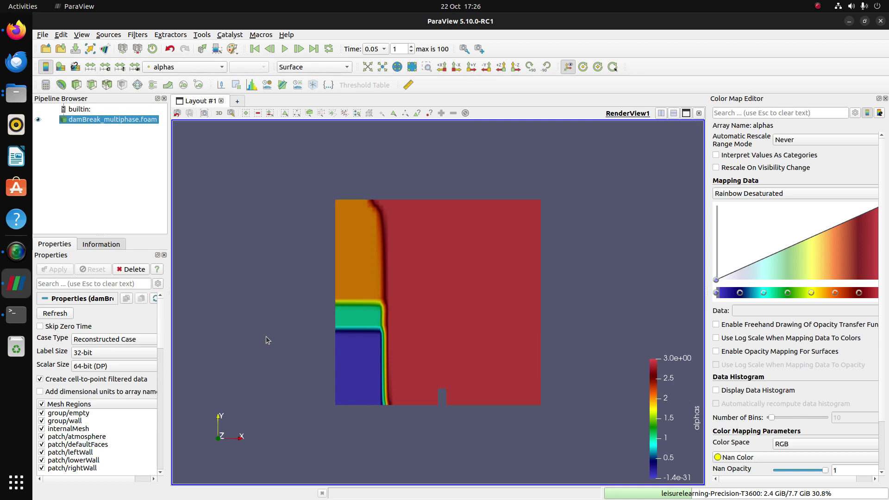
{"action": "left_click_drag", "start_coordinate": [660, 375], "coordinate": [403, 458]}
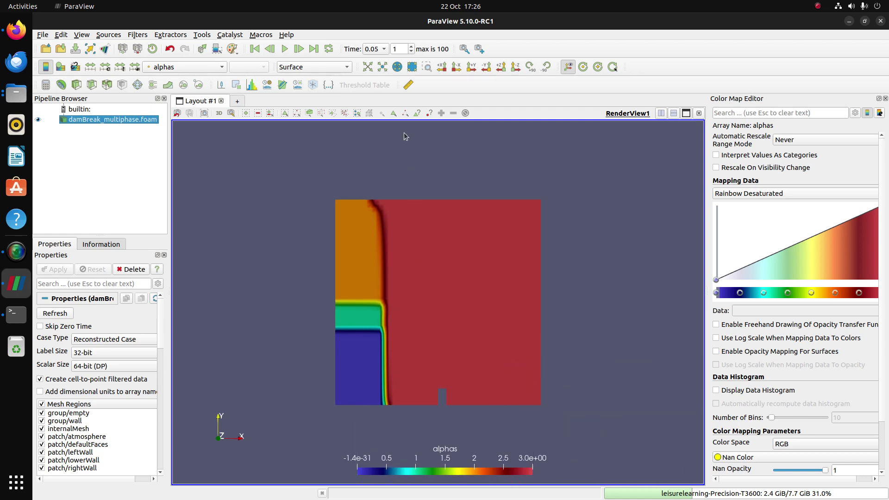
{"action": "left_click", "coordinate": [284, 49]}
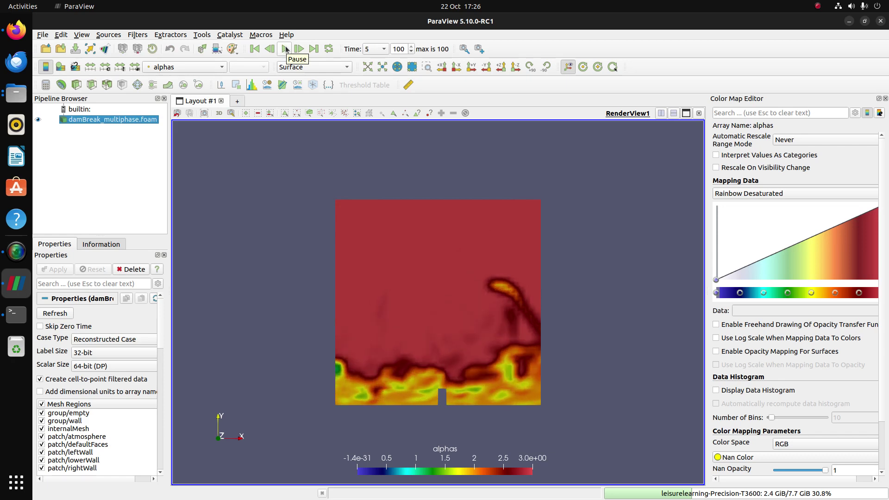
{"action": "left_click", "coordinate": [286, 49]}
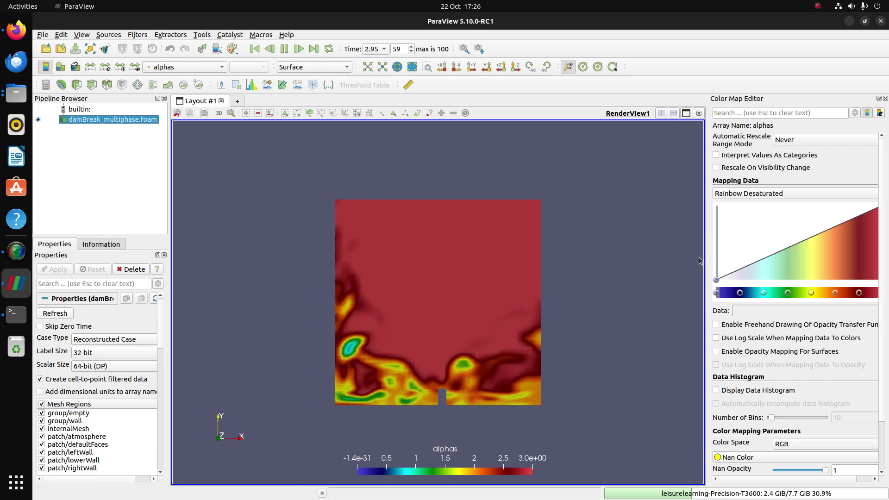
Try the Gray and Red and Linear Green (Gr4L) presets on the alphas animation, and return to Rainbow Desaturated.
{"action": "left_click", "coordinate": [777, 193]}
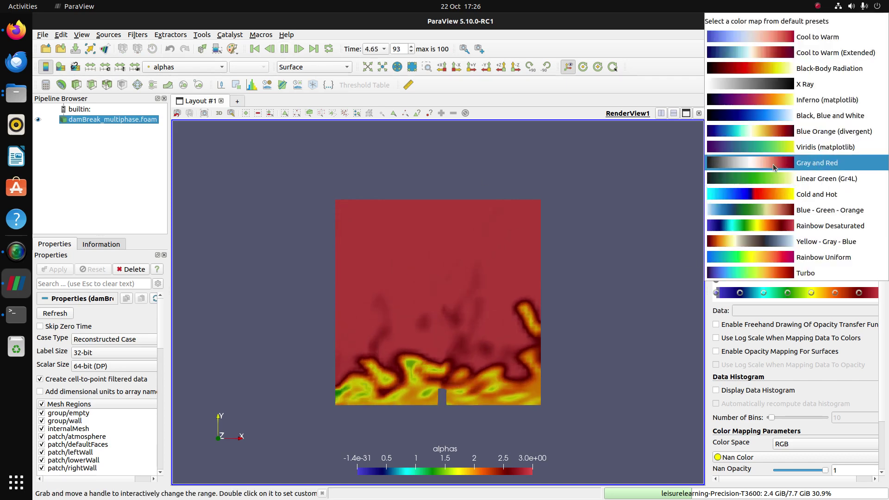
{"action": "key", "text": "Escape"}
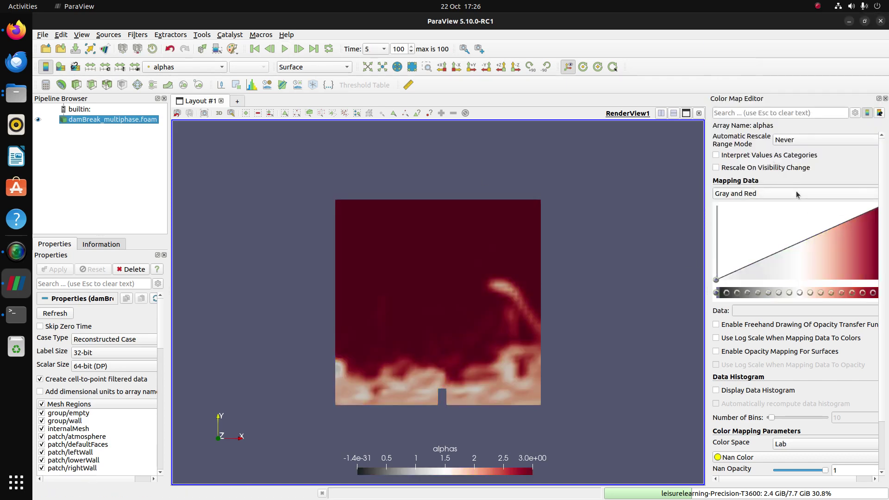
{"action": "left_click", "coordinate": [796, 193]}
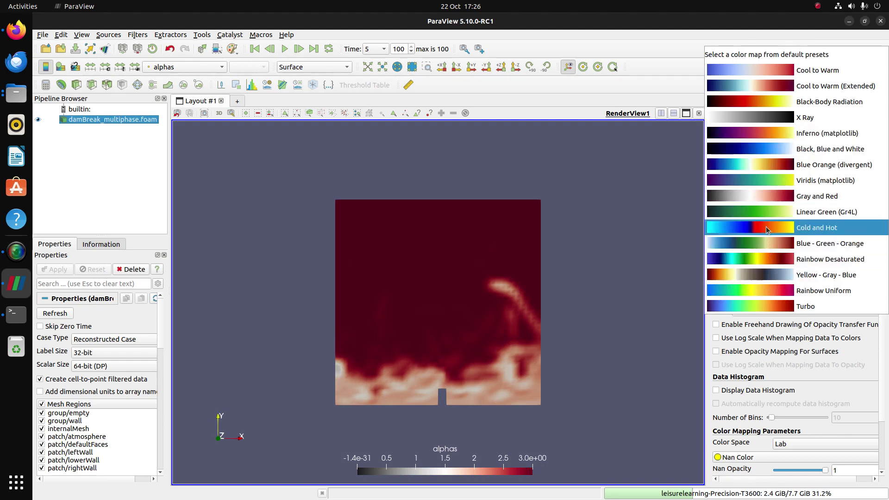
{"action": "left_click", "coordinate": [771, 212]}
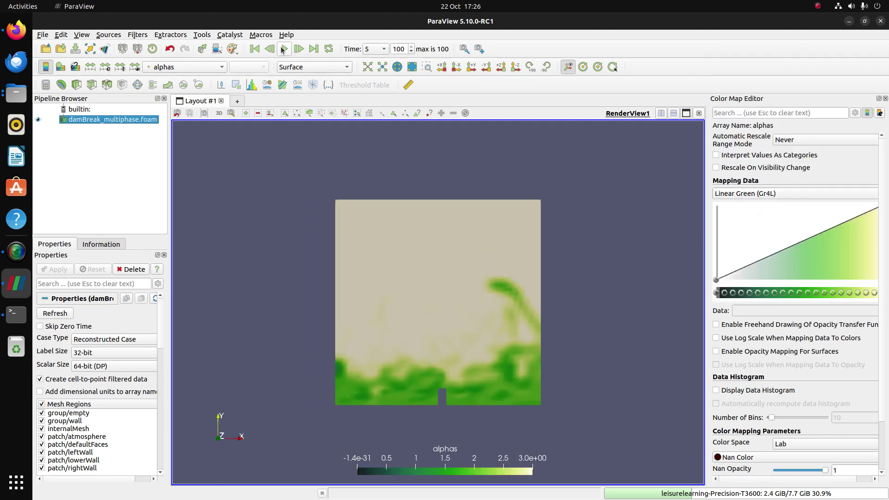
{"action": "left_click", "coordinate": [284, 49]}
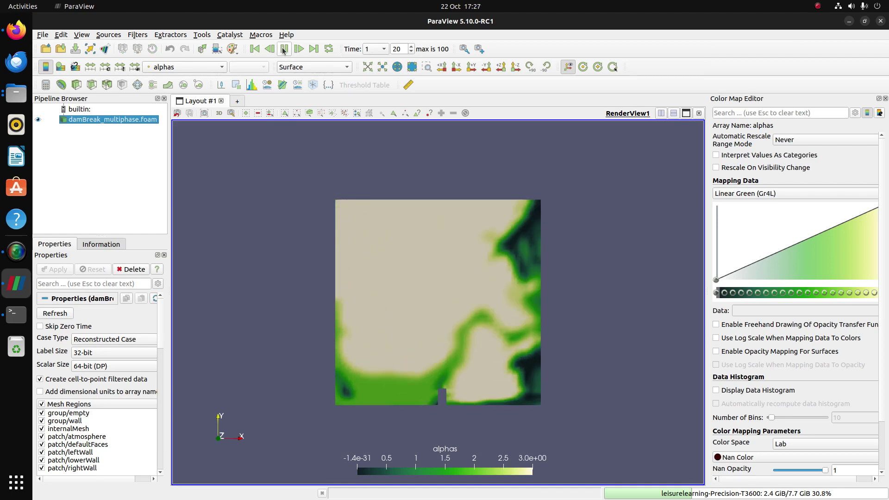
{"action": "left_click", "coordinate": [814, 193]}
{"action": "left_click", "coordinate": [800, 242]}
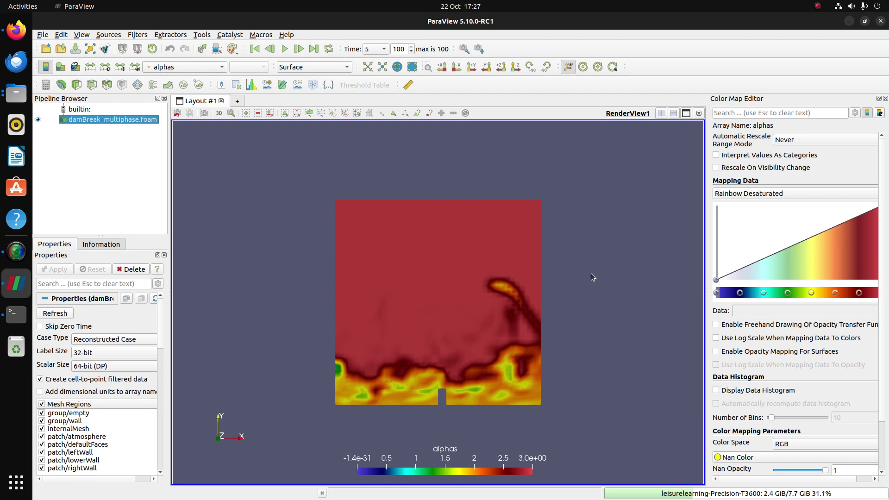
Switch to Files, look over the case folders in the parent damBreak directory, including damBreak_seawater_water, and return to ParaView.
{"action": "key", "text": "alt+Tab"}
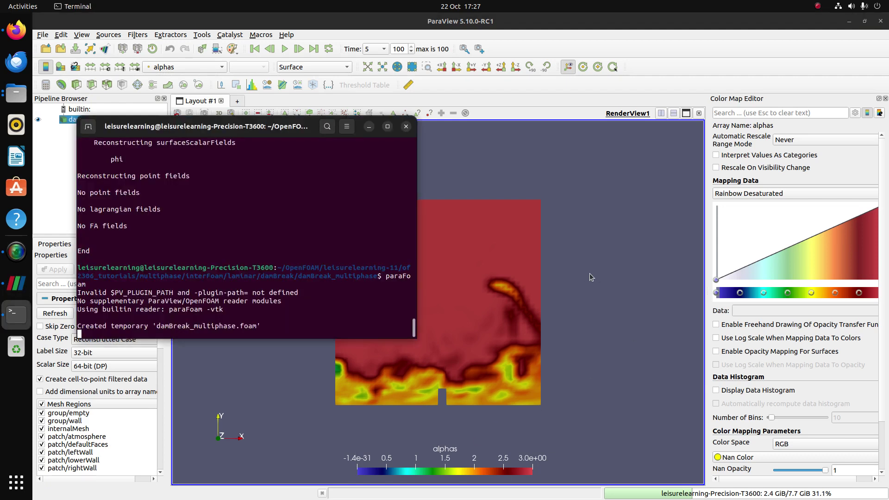
{"action": "key", "text": "alt+Tab"}
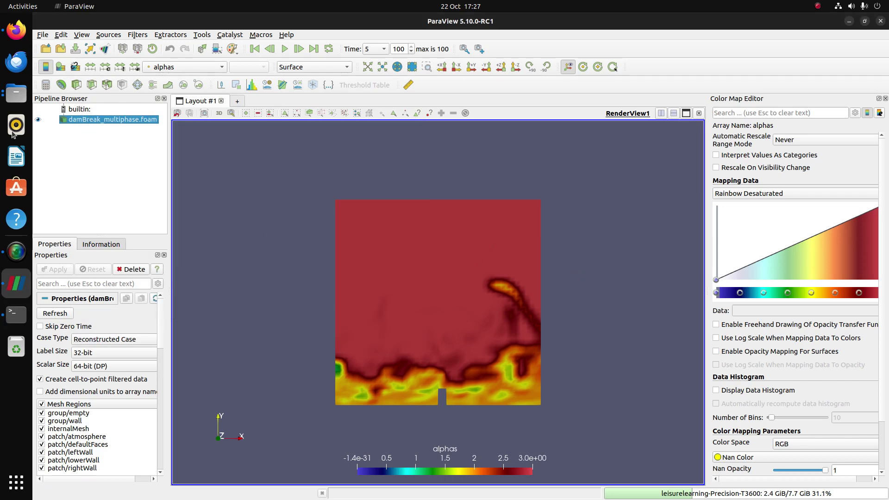
{"action": "left_click", "coordinate": [17, 93]}
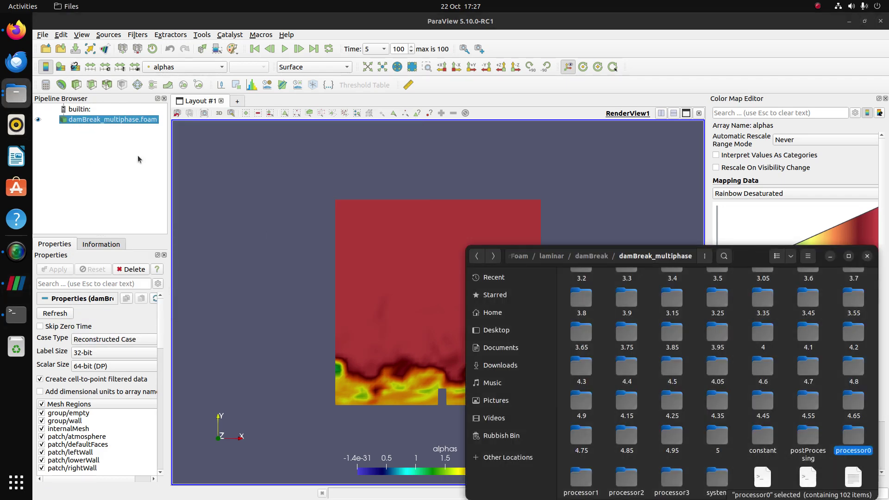
{"action": "left_click", "coordinate": [477, 256]}
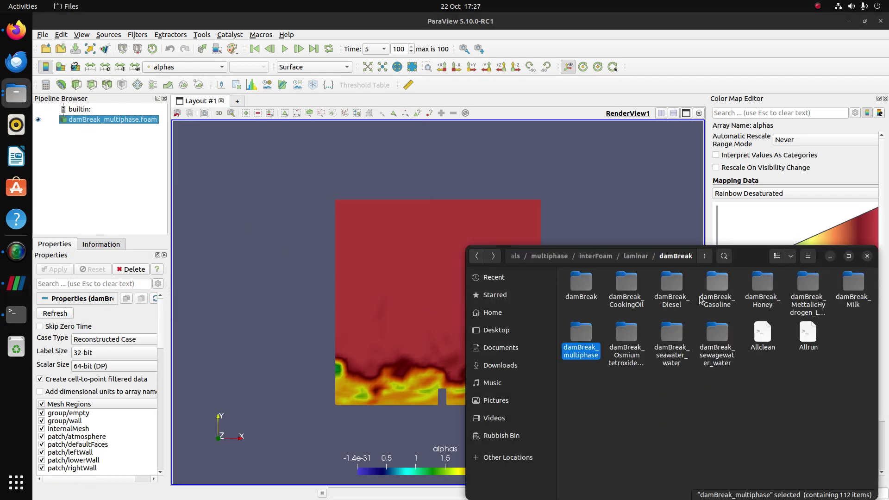
{"action": "left_click", "coordinate": [816, 304]}
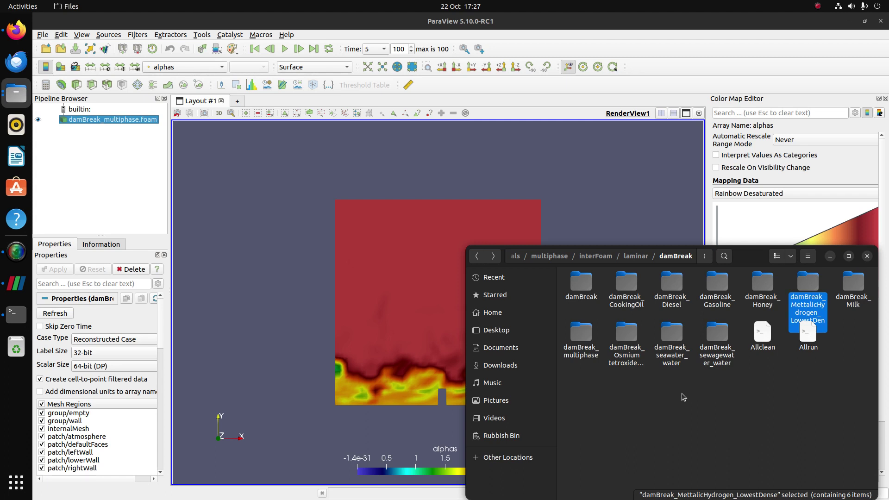
{"action": "left_click", "coordinate": [679, 354]}
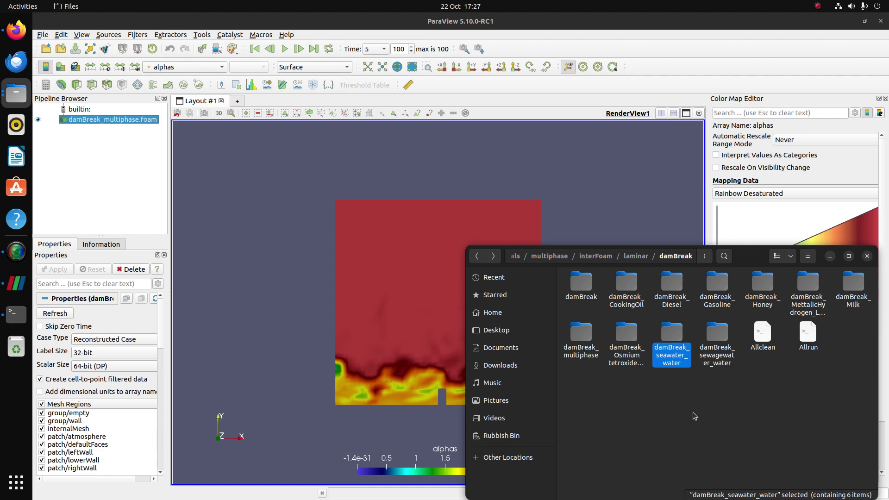
{"action": "left_click", "coordinate": [830, 256]}
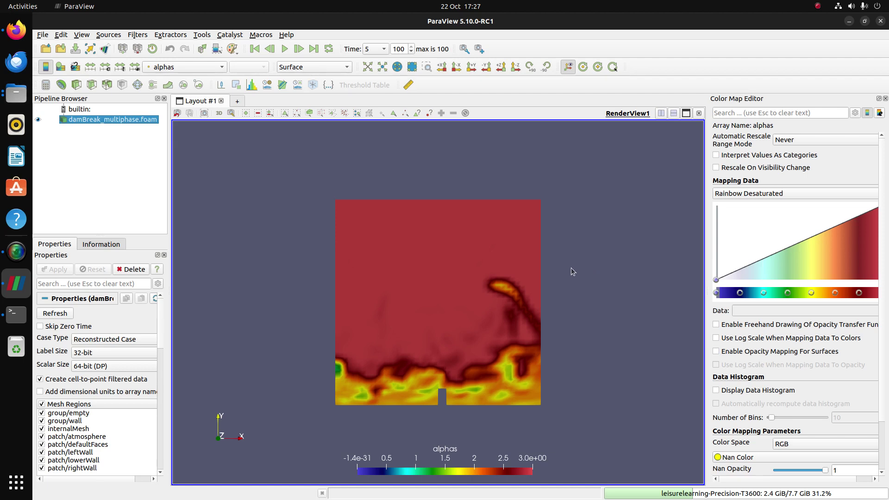